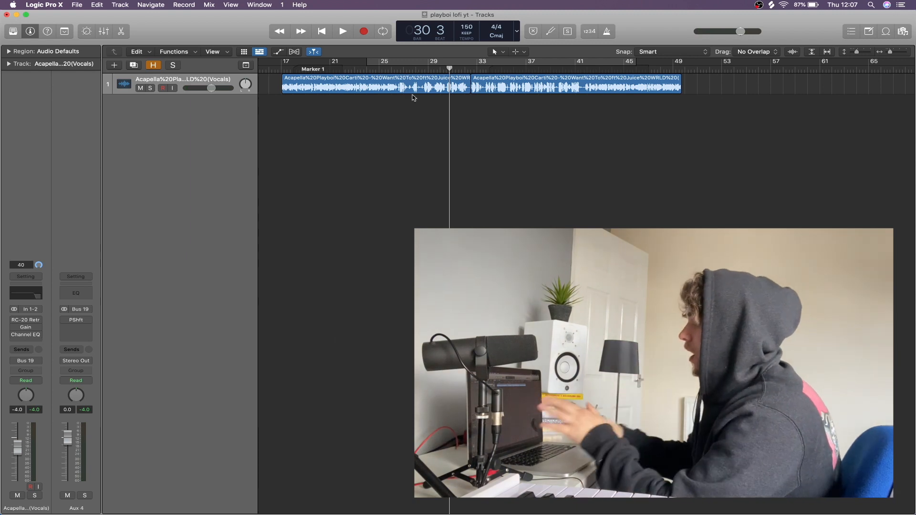
Switch to Safari, search YouTube for "goosebumps travis scott acapella" and open the Travis Scott Goosebumps acapella video
left_click(262, 497)
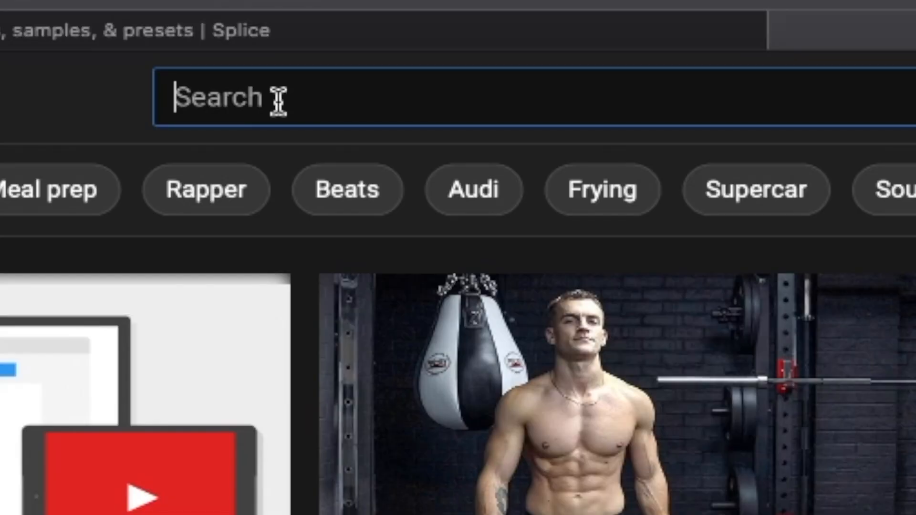
type("goosebumps t")
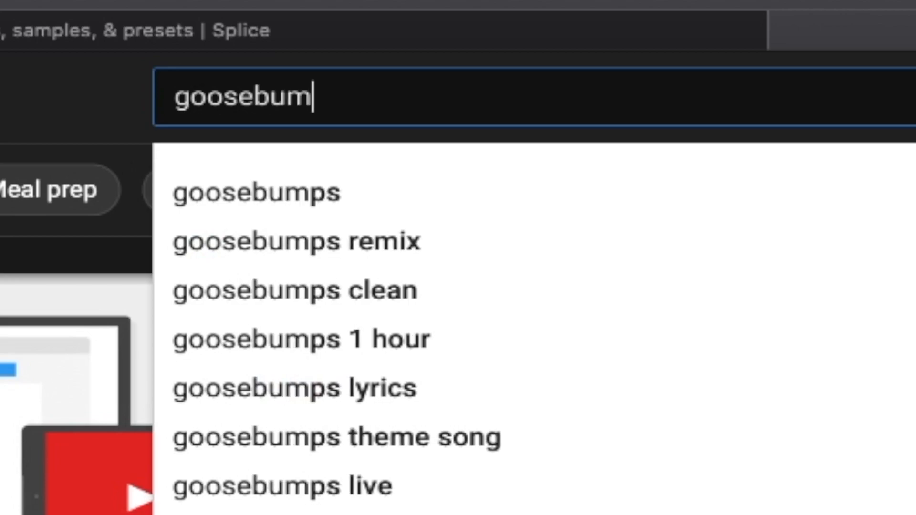
type("ravis scott ac")
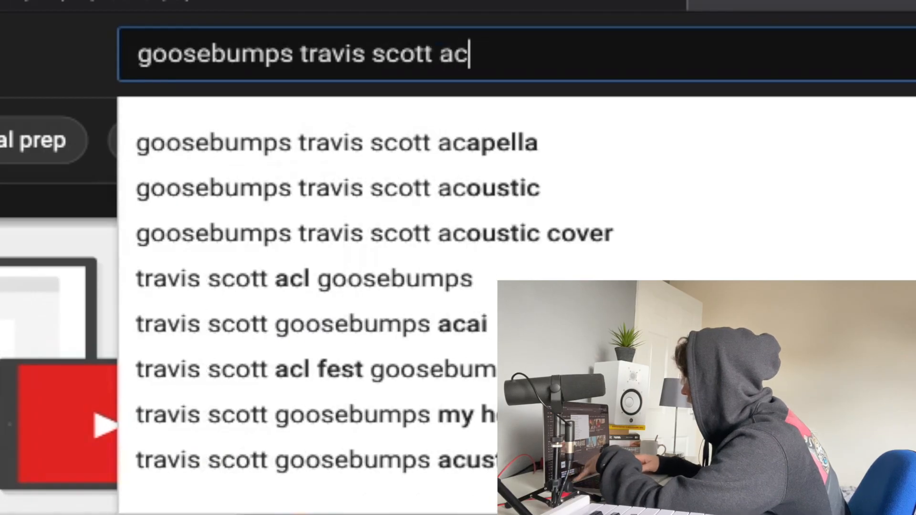
key("Down")
key("Return")
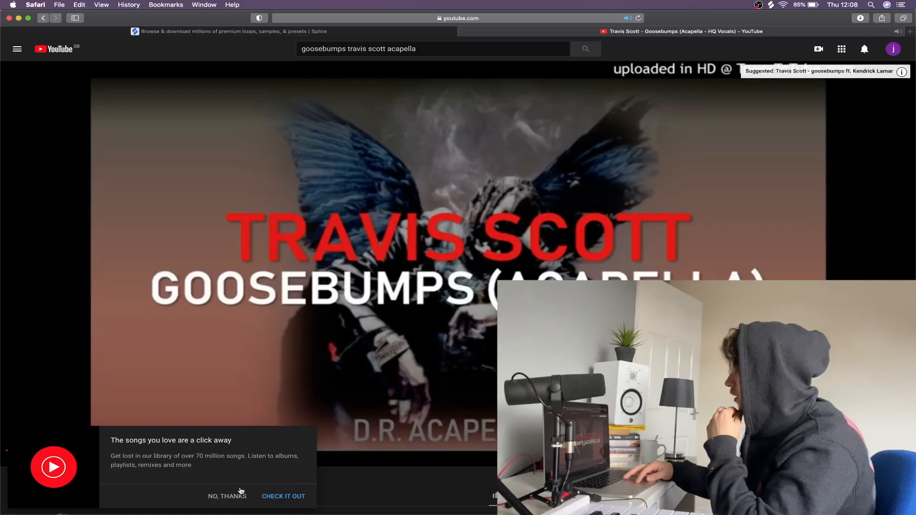
Copy the acapella video's web address and search Google for "mp3 downloader" in a new tab
left_click(463, 19)
key("super+c")
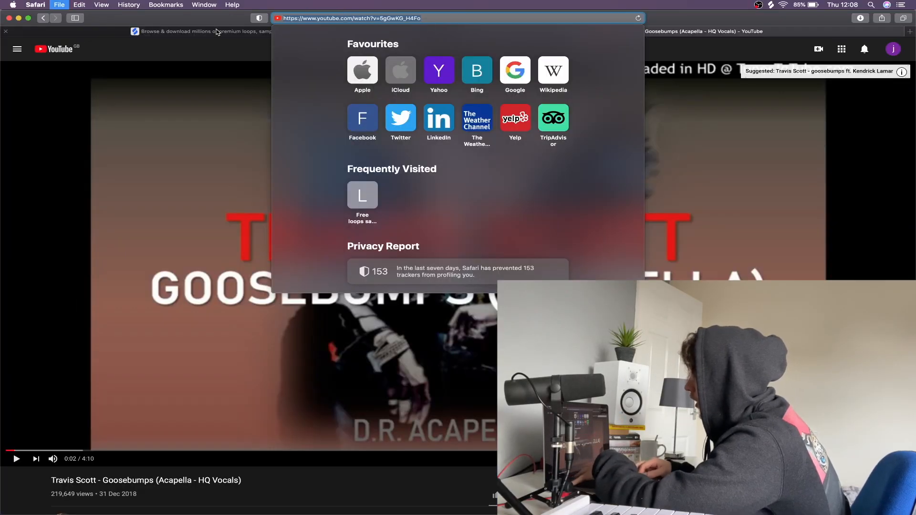
key("super+t")
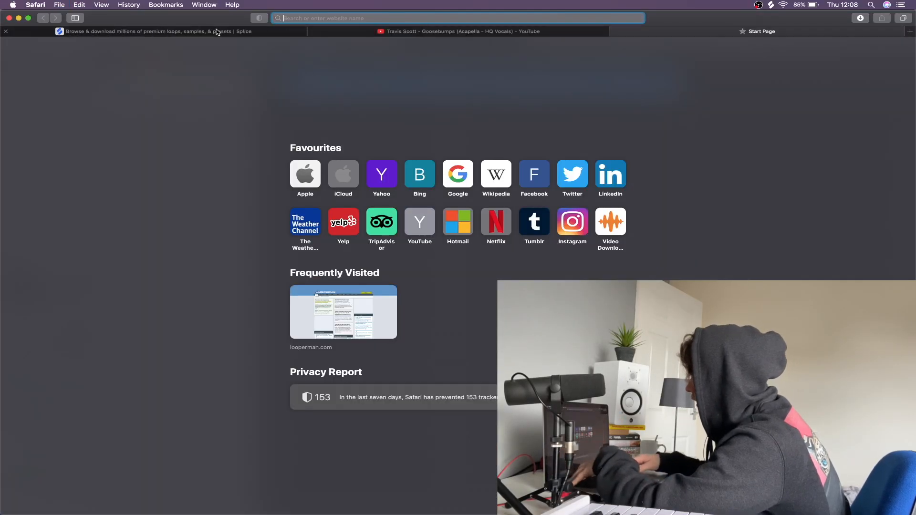
type("mp4 down")
key("BackSpace")
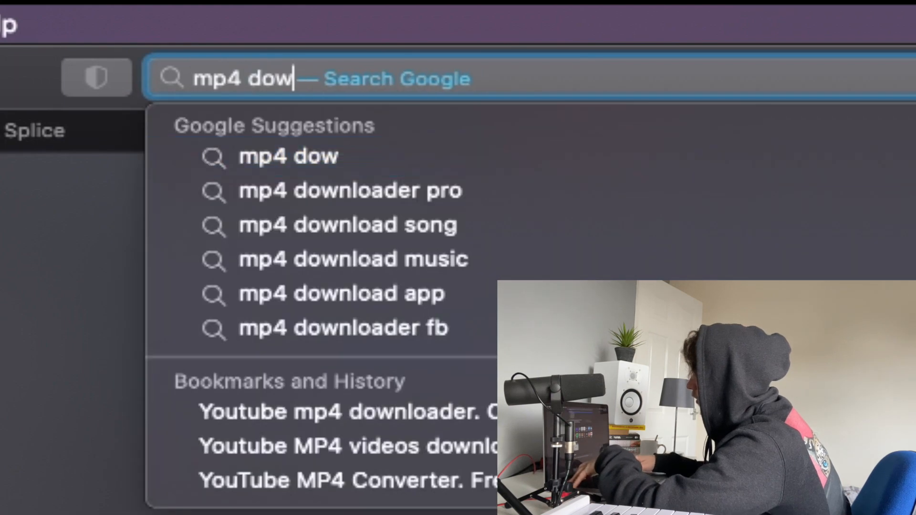
key("BackSpace")
key("BackSpace")
key("BackSpace")
key("BackSpace")
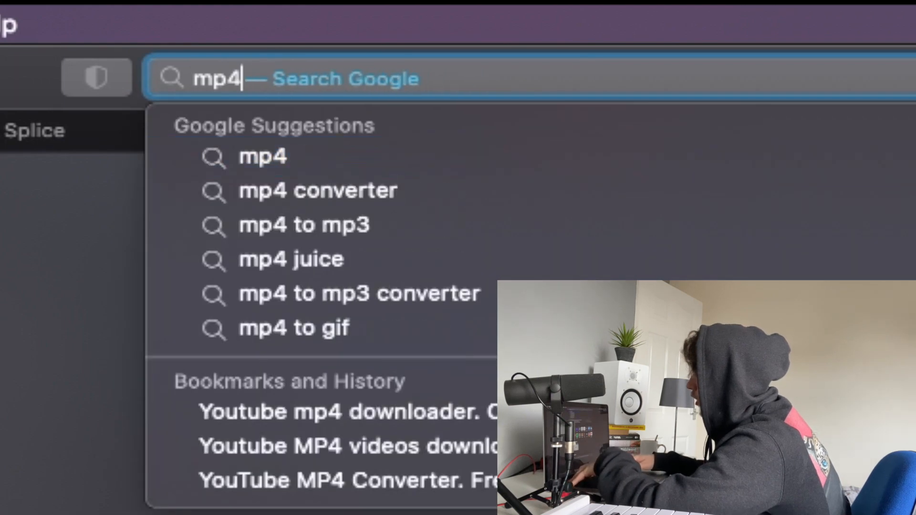
key("BackSpace")
type("3 downloader")
key("Return")
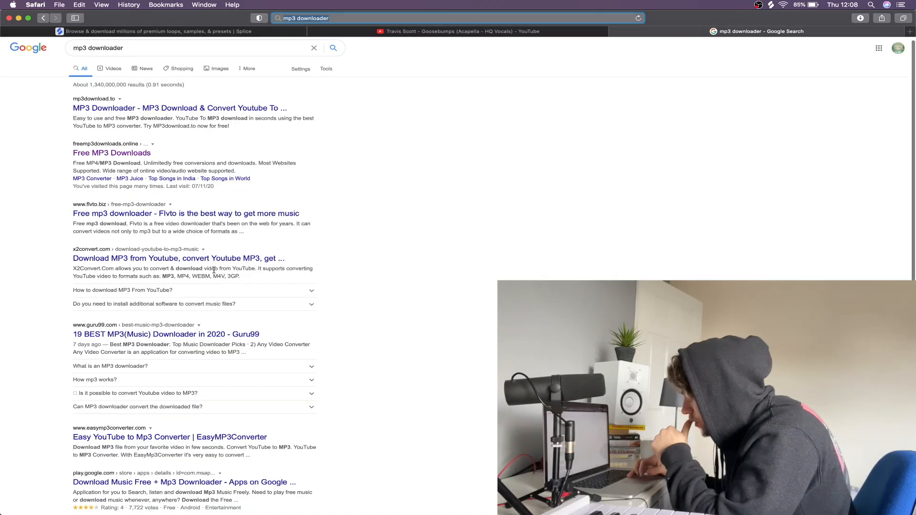
Open the Free MP3 Downloads site, submit the copied YouTube link and show the MP3 download options
scroll(93, 145, "down", 2)
left_click(93, 141)
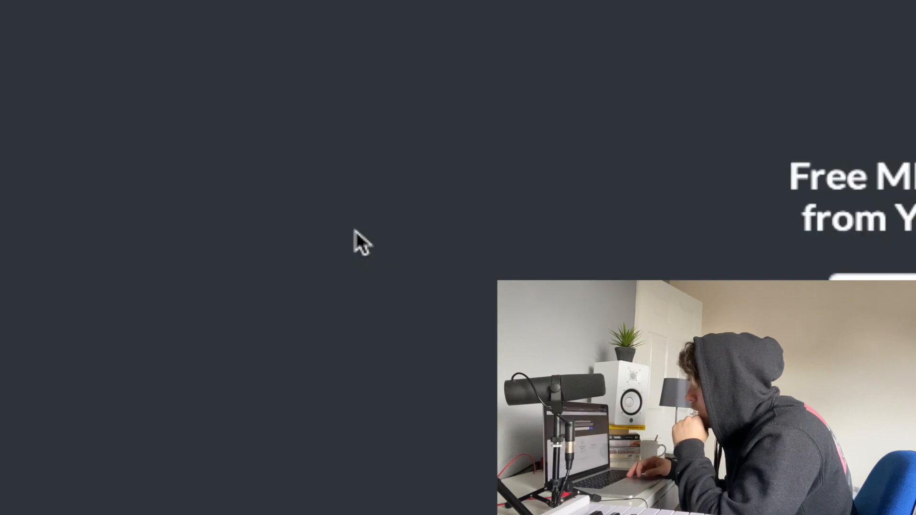
left_click(467, 197)
key("super+v")
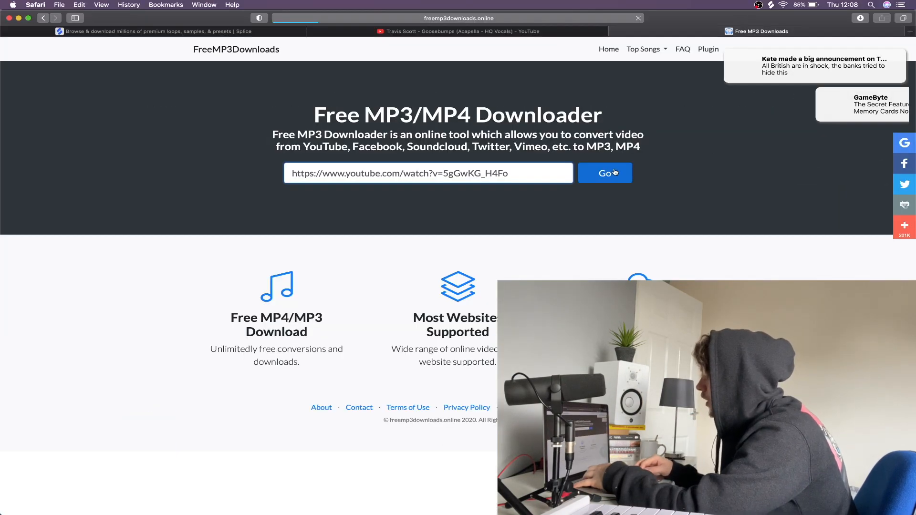
left_click(616, 173)
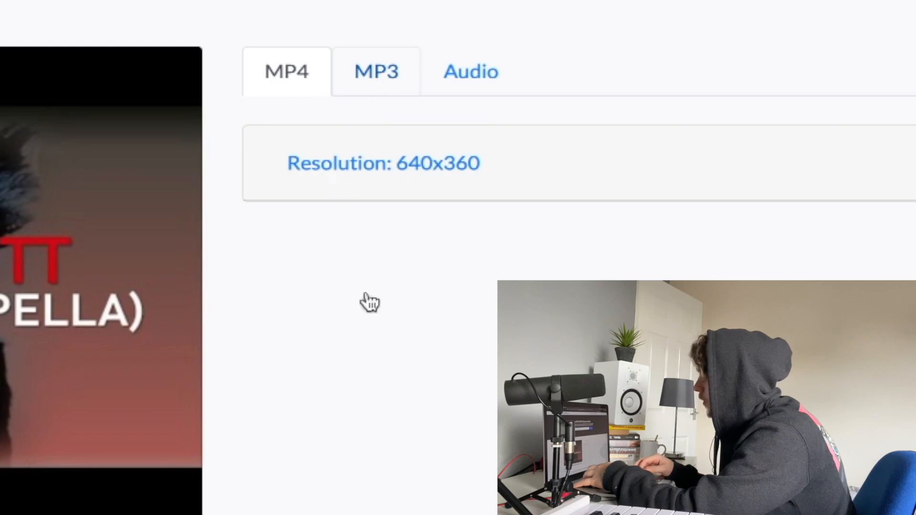
left_click(376, 71)
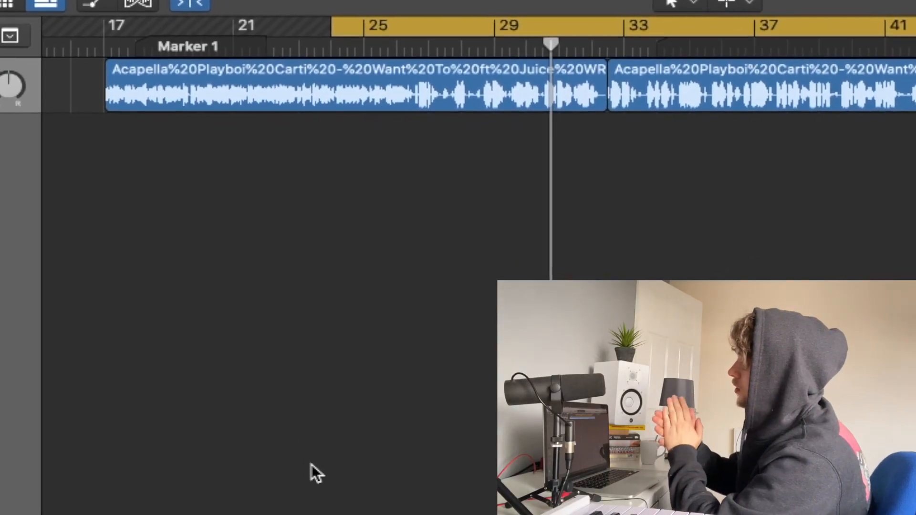
Open KeyFinder, add the Playboi Carti acapella file from Finder and run the batch analysis
key("super+space")
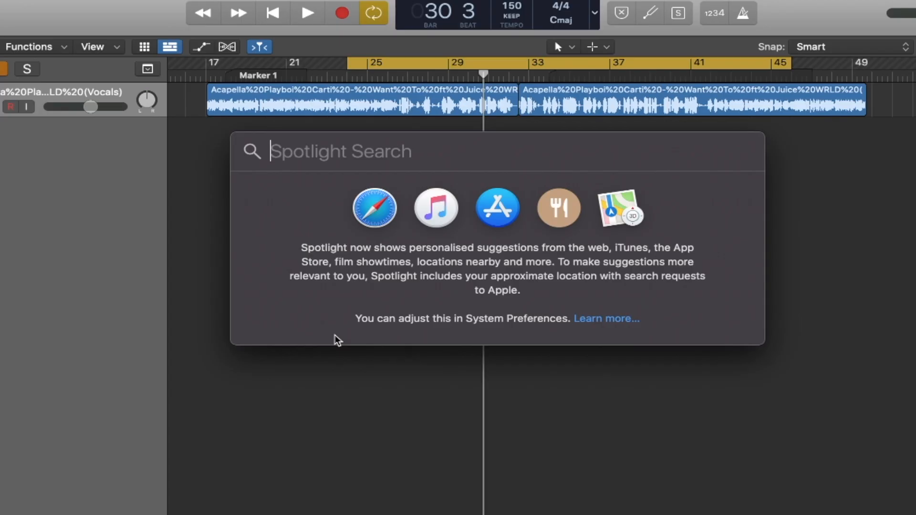
key("Return")
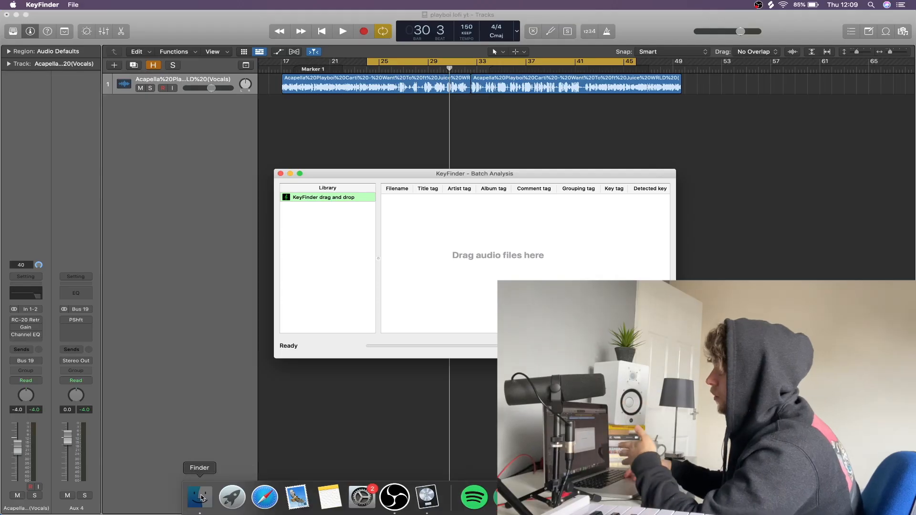
left_click(200, 497)
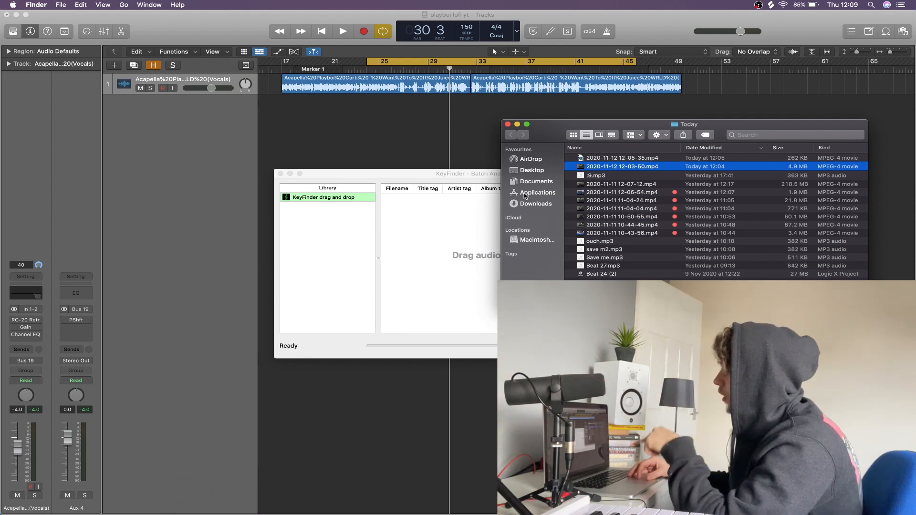
left_click(526, 208)
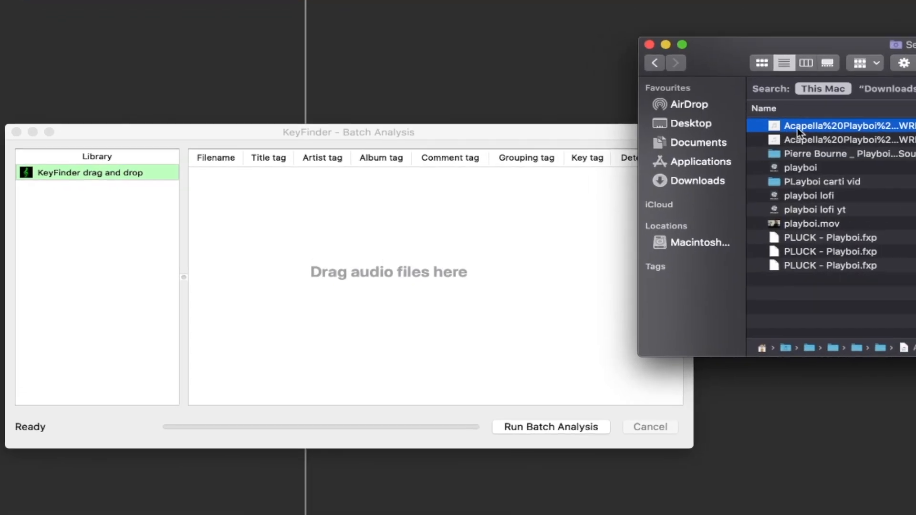
left_click_drag(719, 172, 464, 270)
left_click_drag(374, 289, 374, 290)
left_click(590, 431)
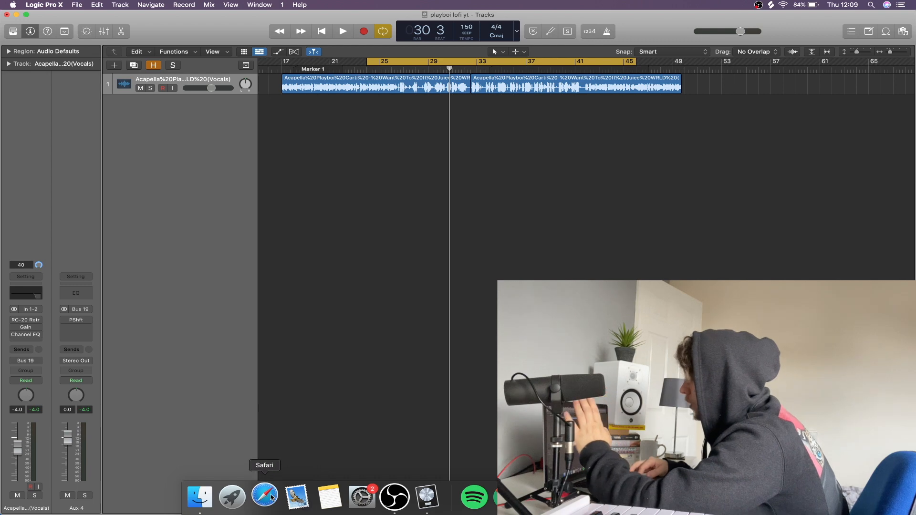
Switch to Safari, open Splice Sounds and search its sample library for "rhodes"
left_click(265, 497)
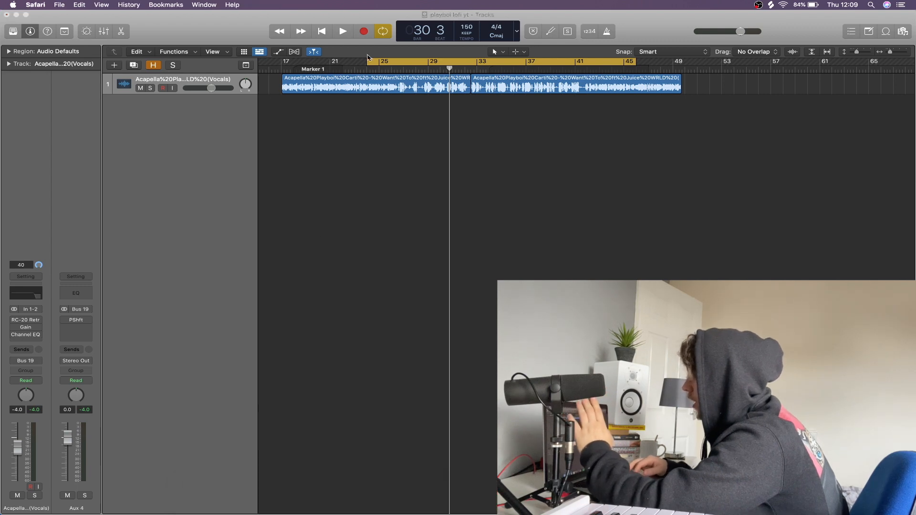
type("sp")
key("Return")
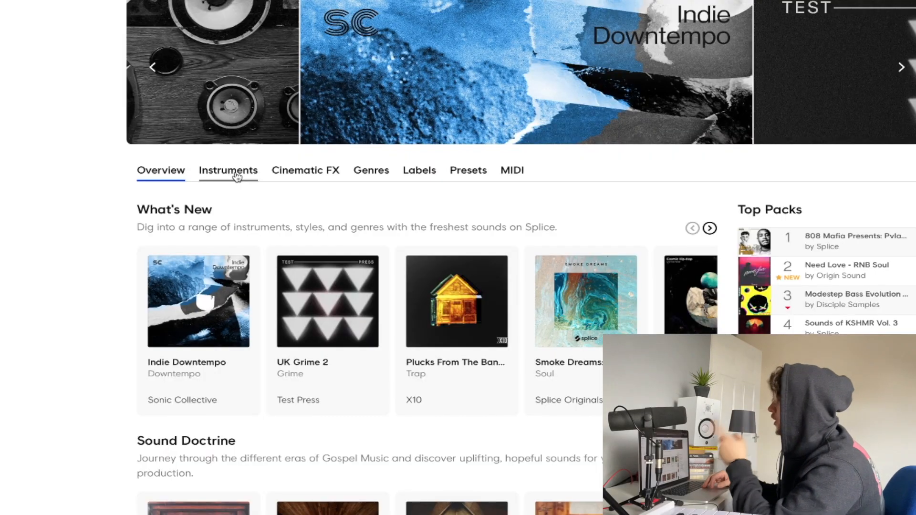
left_click(228, 171)
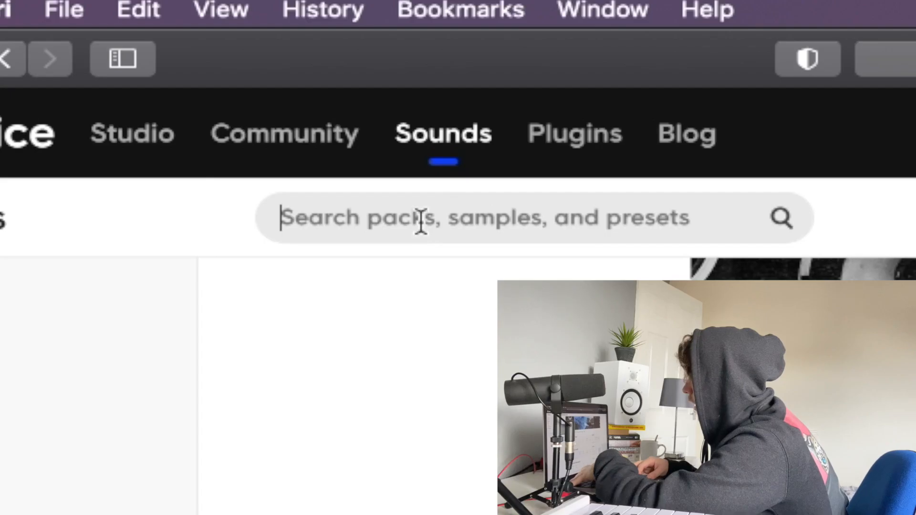
left_click(420, 221)
type("rhode")
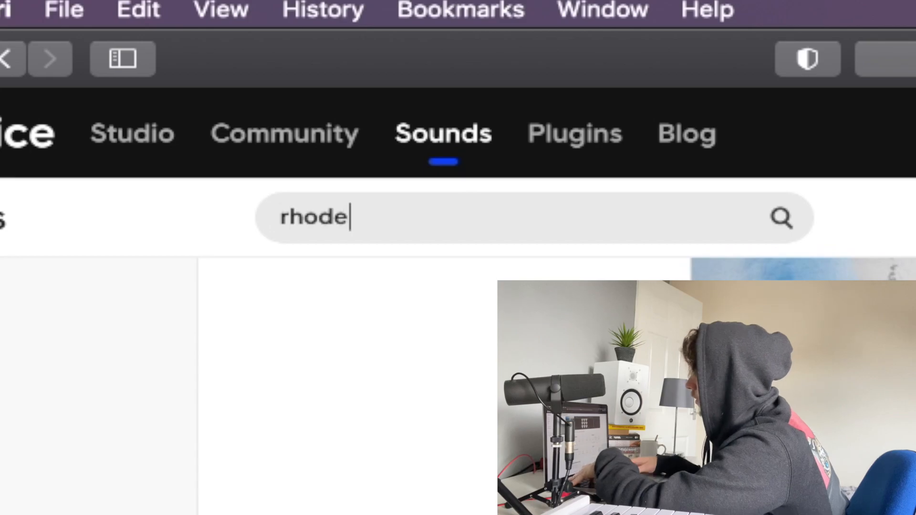
type("s")
key("Return")
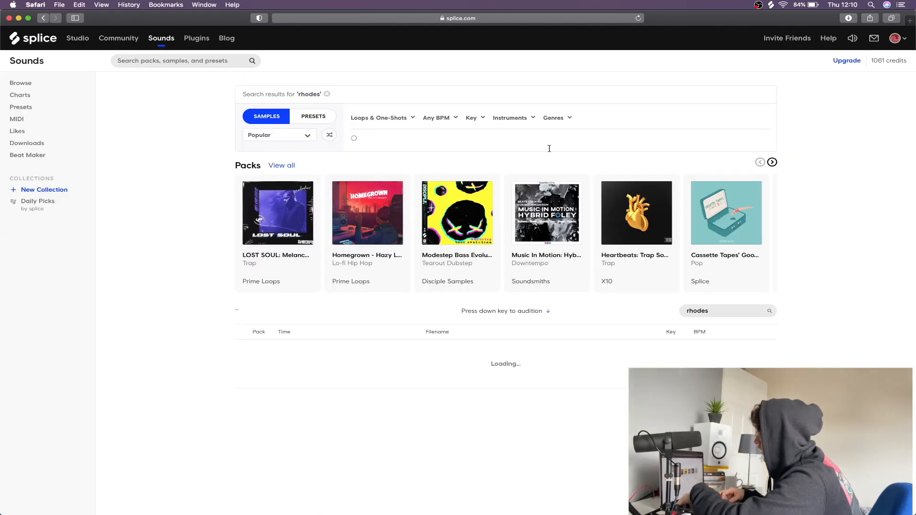
Filter the rhodes samples by root note F#, and switch the key filter to root note G
left_click(477, 121)
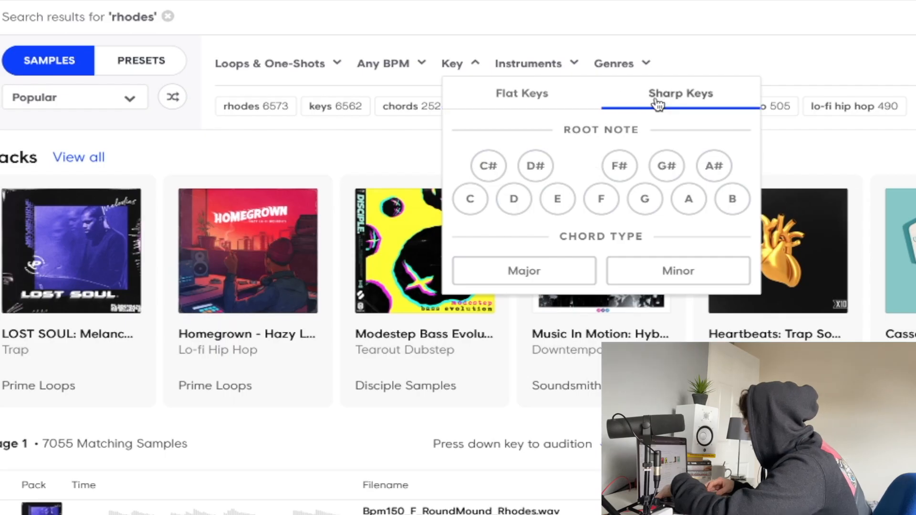
left_click(620, 167)
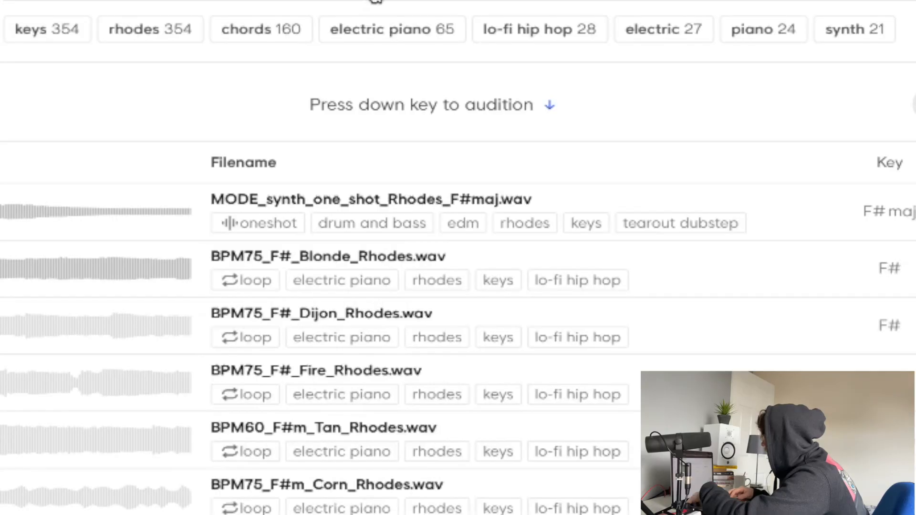
left_click(376, 1)
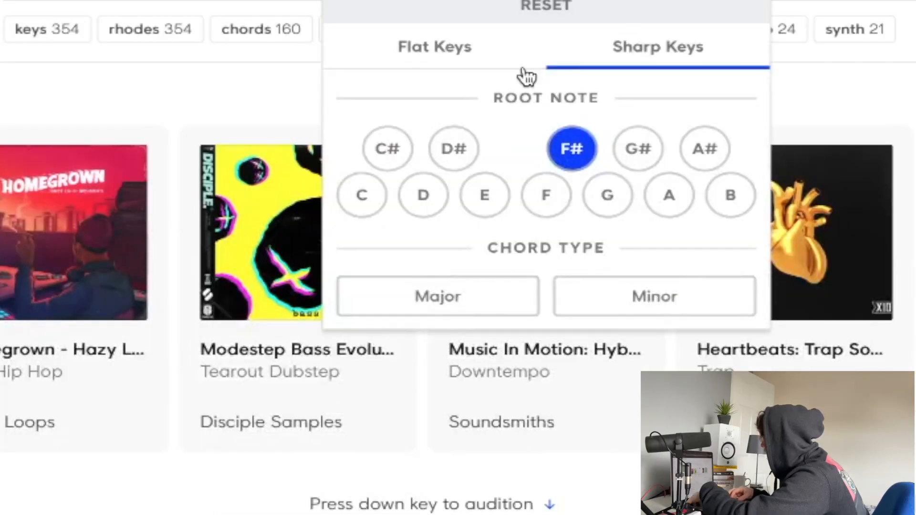
left_click(606, 195)
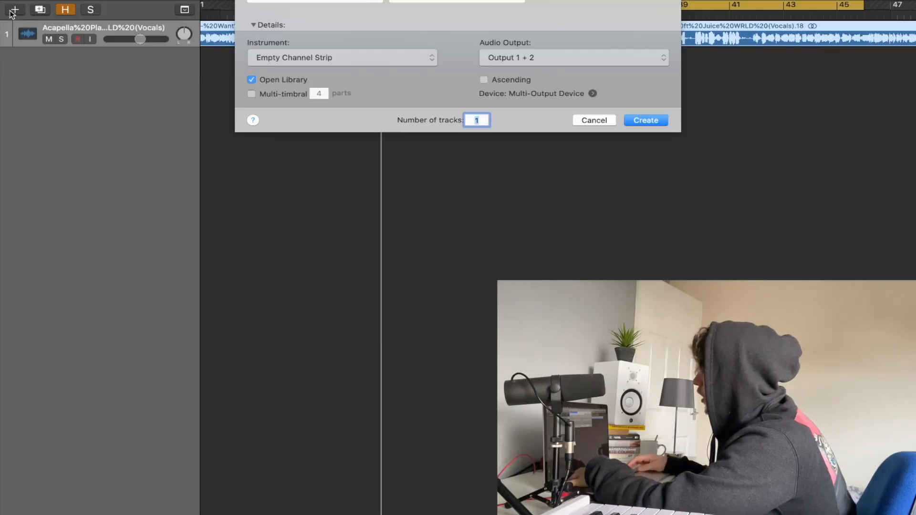
Add an audio track in Logic and place the PL_118, SO_CS_92, SNS_TD_90 and LUA_105 rhodes loops from Splice on separate tracks at bar 28
key("Escape")
key("super+Tab")
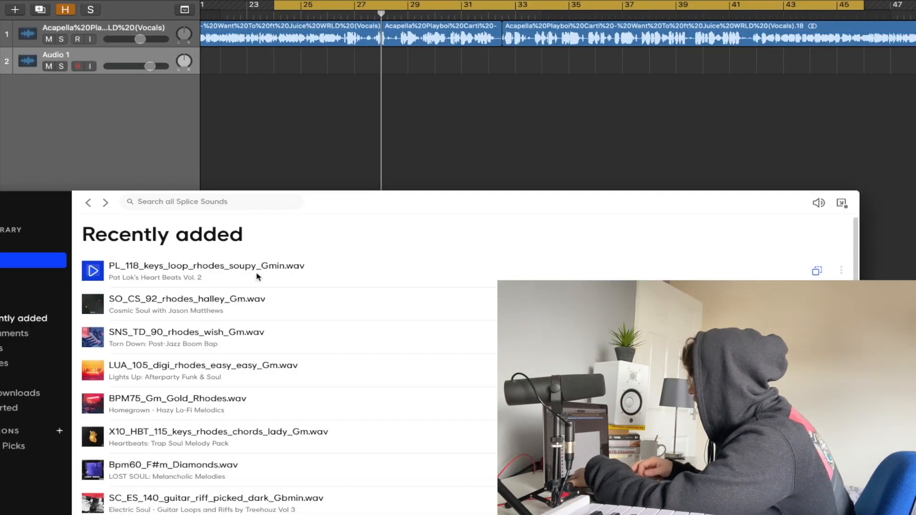
left_click_drag(401, 253, 382, 48)
left_click_drag(408, 285, 383, 87)
left_click_drag(414, 312, 393, 135)
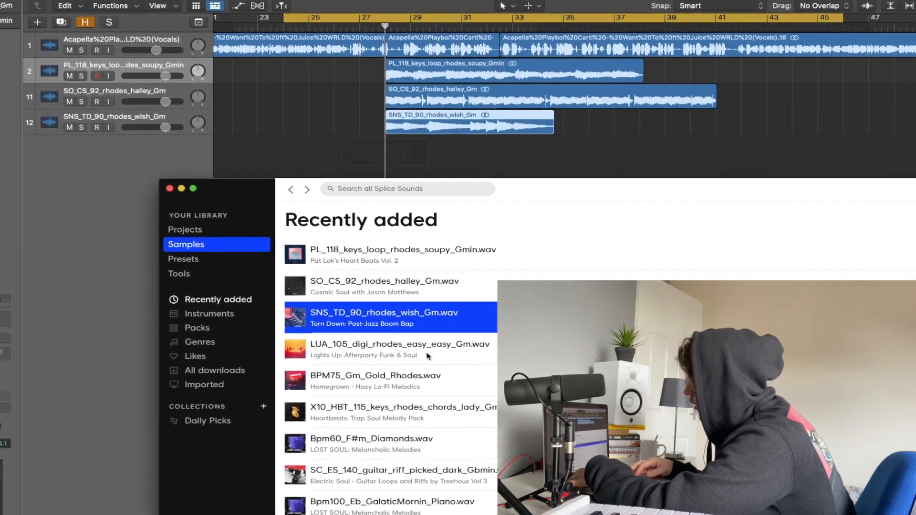
left_click_drag(428, 343, 381, 145)
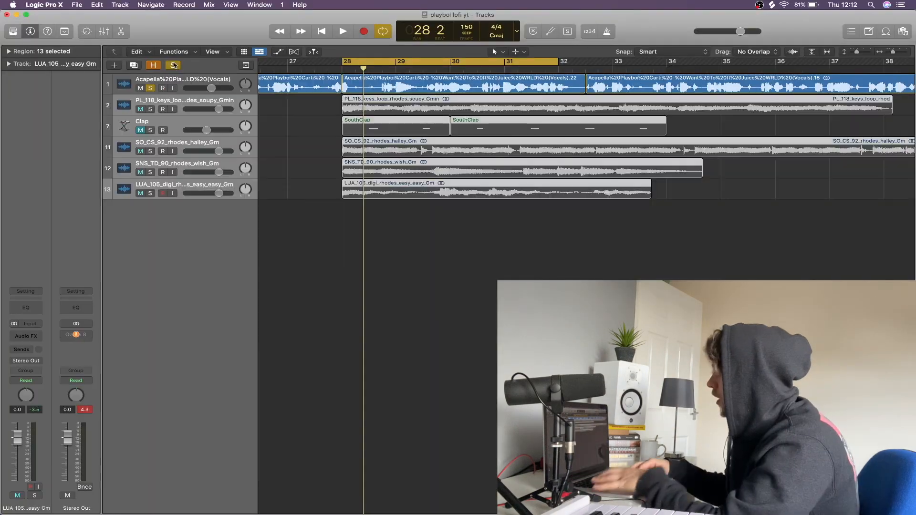
Hide the clap and rhodes tracks, leaving only the acapella track in view with solo off
key("ctrl+h")
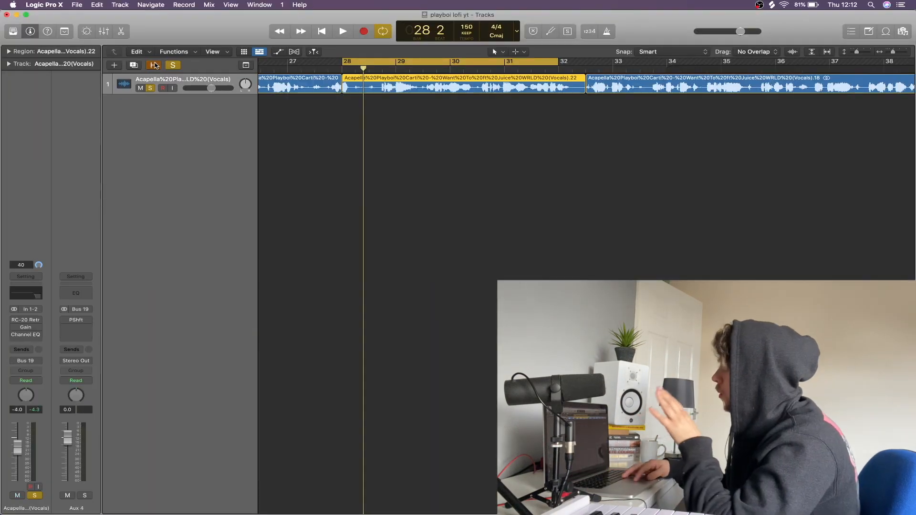
key("h")
left_click(154, 65)
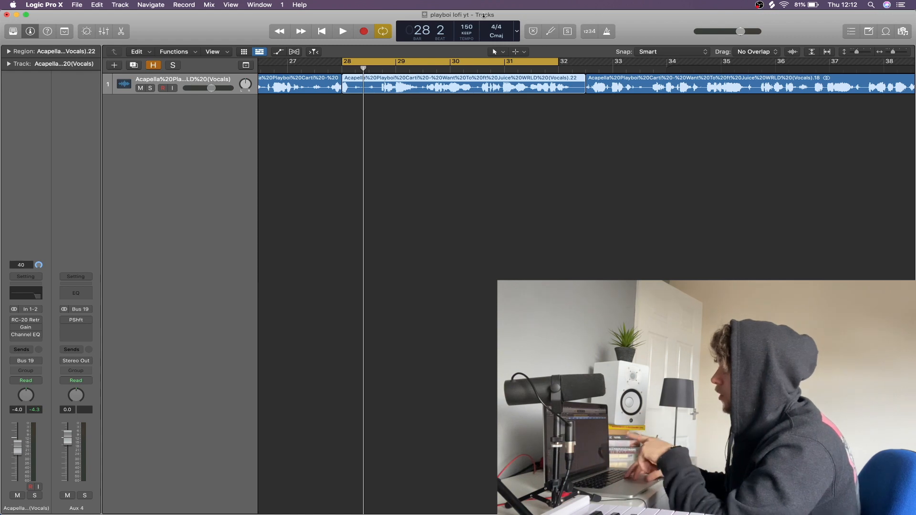
Extend the cycle range over the acapella to run from bar 25 to bar 41
left_click(301, 63)
key("super+Left")
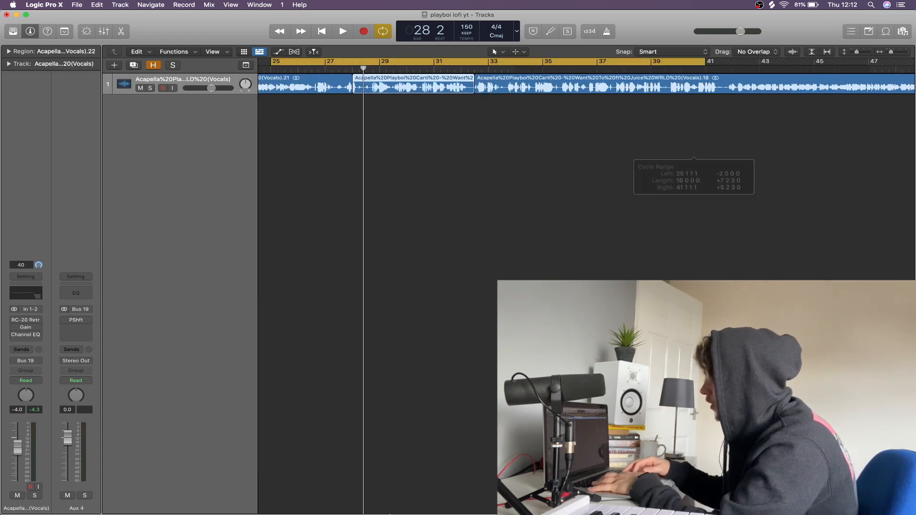
Switch to Safari and search the web for a BPM counter, opening a tap-to-the-beat page
left_click(265, 497)
left_click(392, 21)
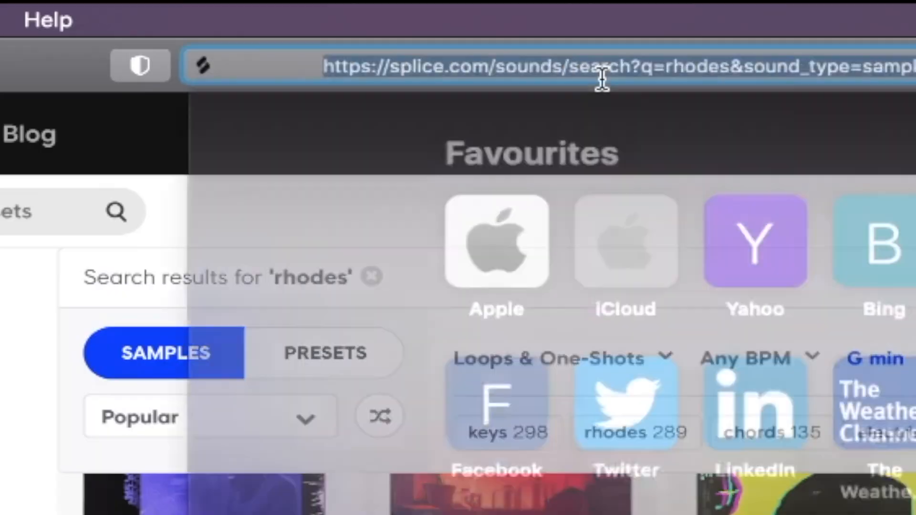
type("bpm cunte")
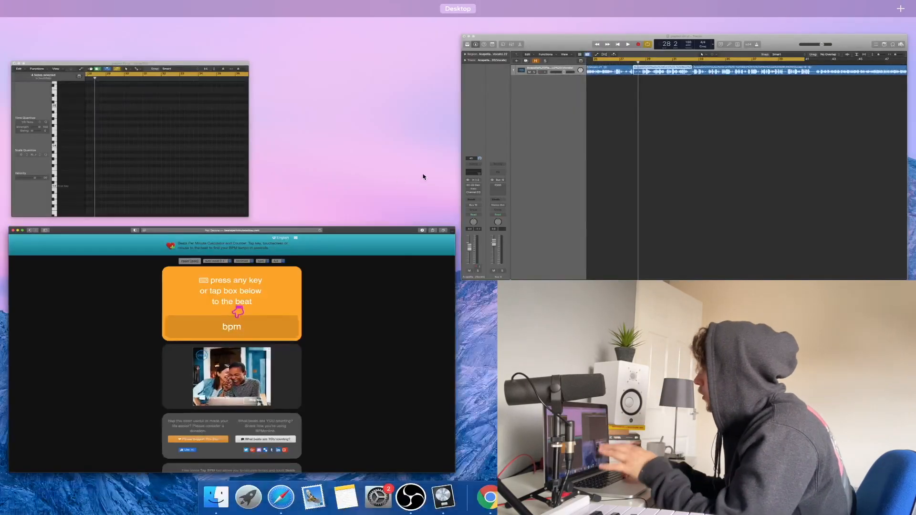
Switch to Logic and set a long cycle range over the acapella, starting at bar 25
left_click(473, 162)
left_click(272, 63)
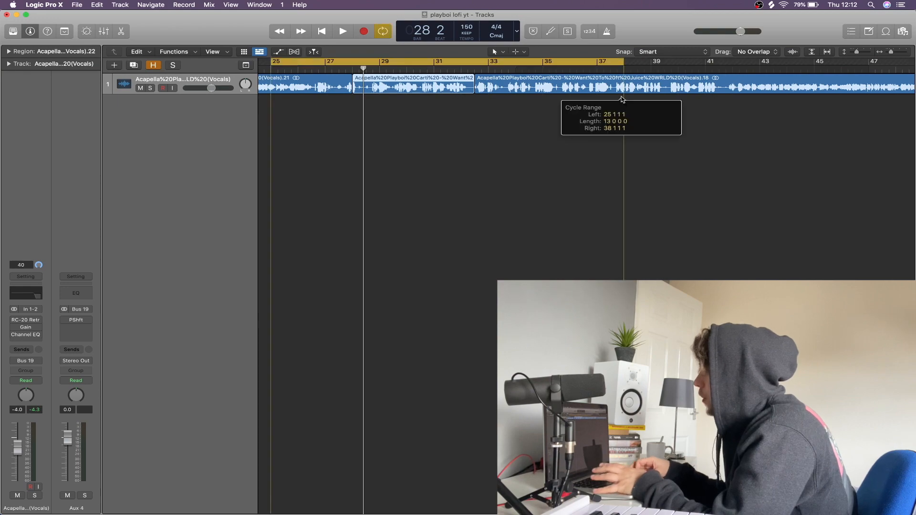
left_click_drag(622, 99, 898, 131)
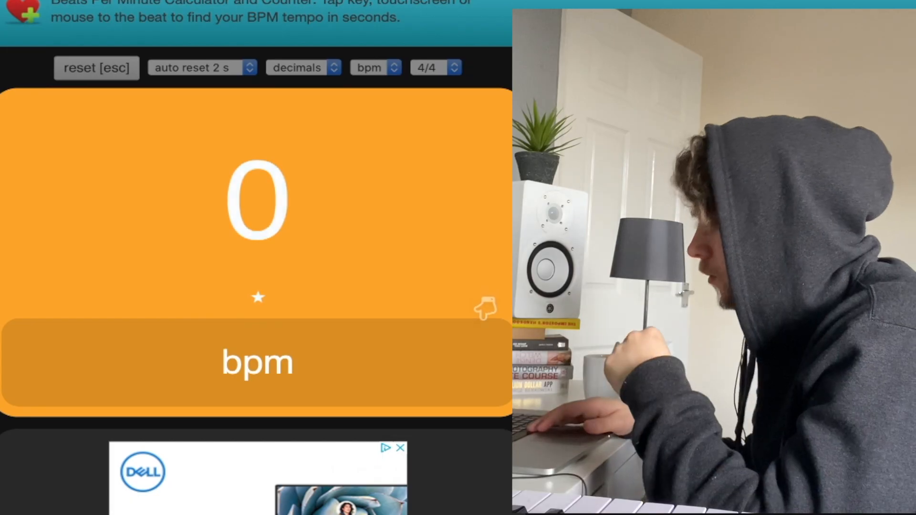
Tap the acapella's beat into the browser's BPM counter, copy the result and calculate 37 x 4 in a new web search
key("space")
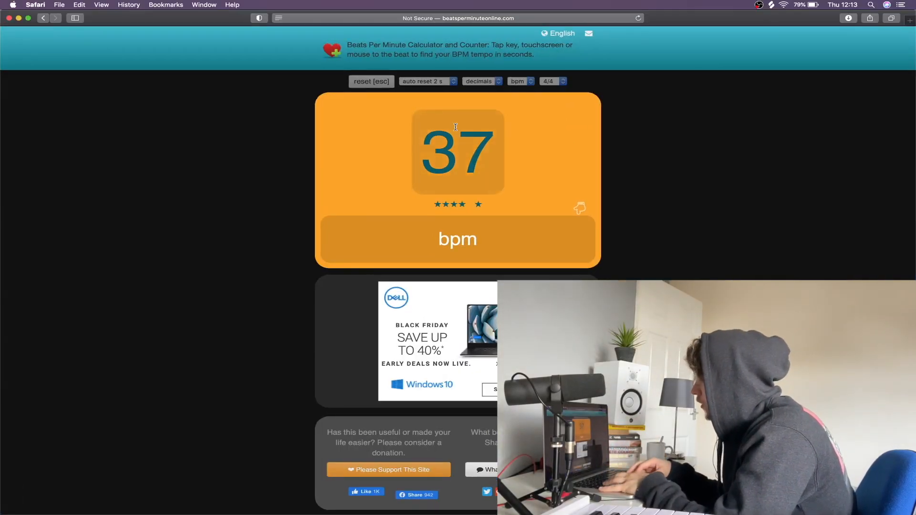
key("super+c")
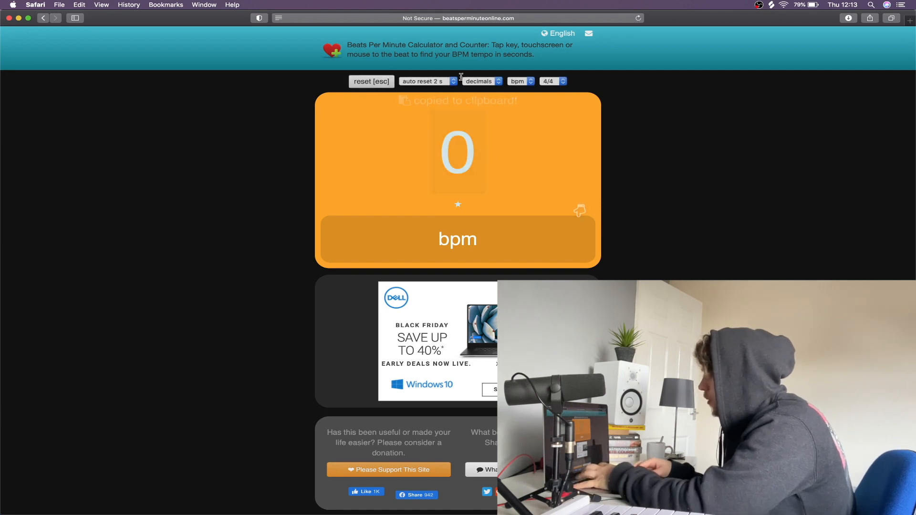
key("super+t")
key("super+v")
type("4")
key("BackSpace")
key("BackSpace")
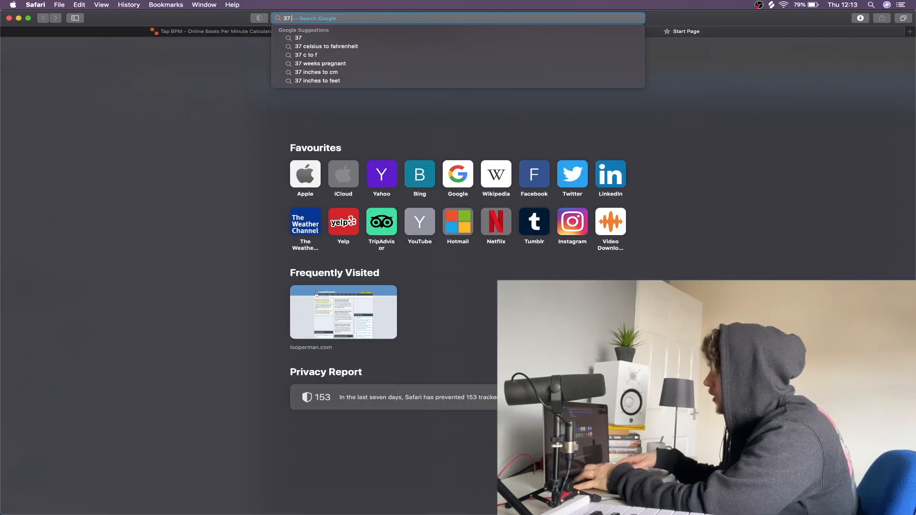
key("Return")
double_click(322, 121)
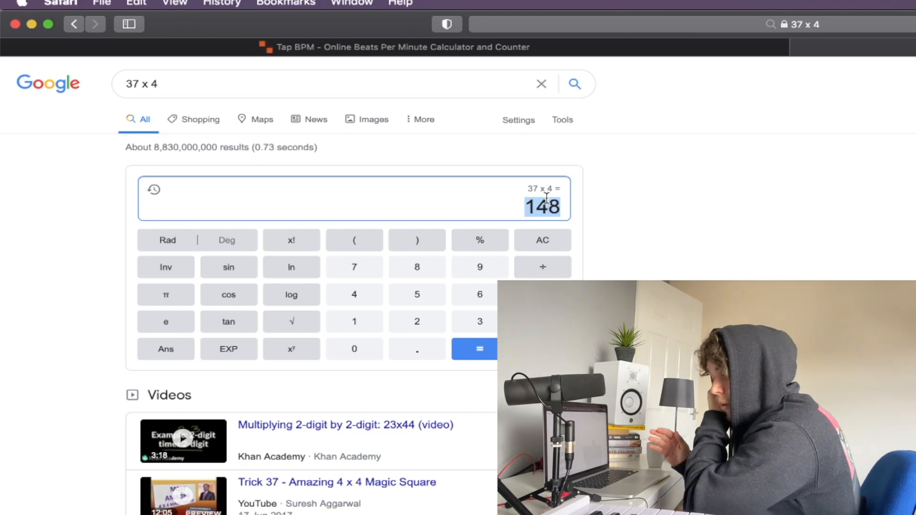
Change the web calculation to 37 x 2
left_click(187, 87)
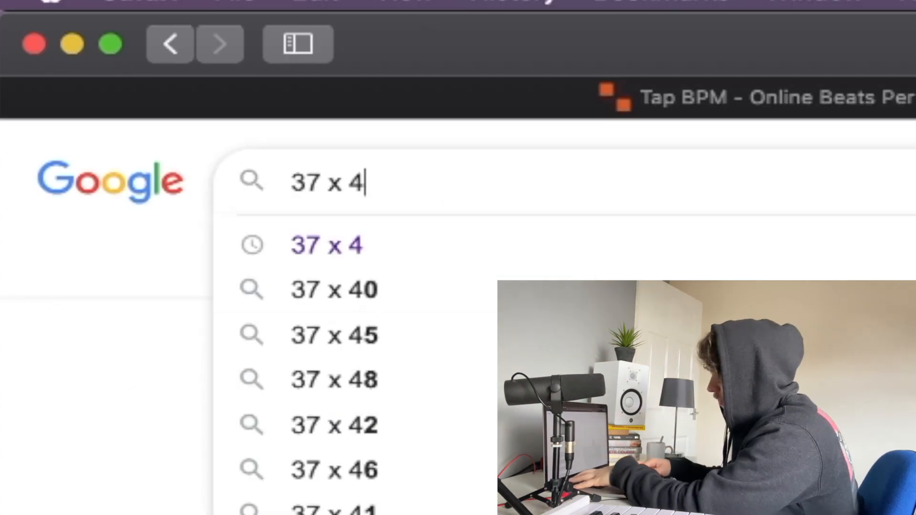
left_click(654, 201)
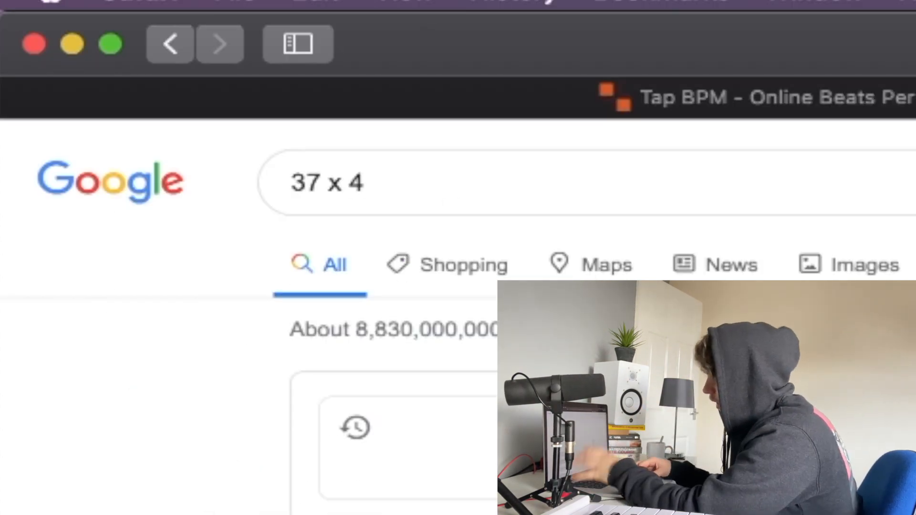
left_click(716, 193)
key("BackSpace")
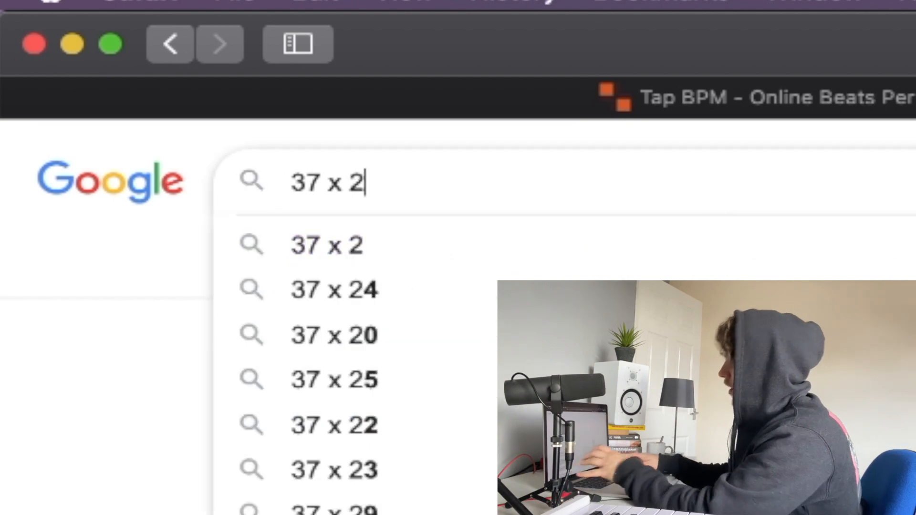
key("Return")
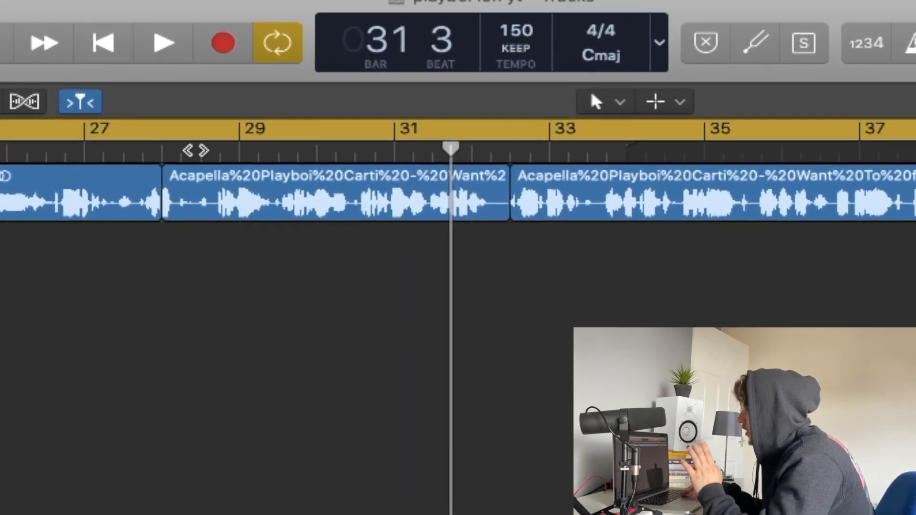
Switch to Logic, set the cycle range from bar 28 to bar 36 and repeat the SouthClap regions
left_click(172, 135)
left_click_drag(172, 135, 777, 135)
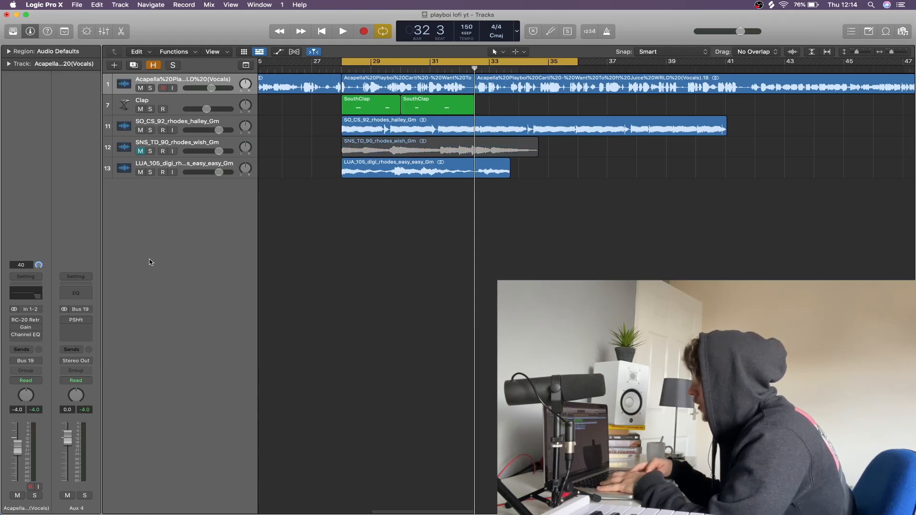
key("super+r")
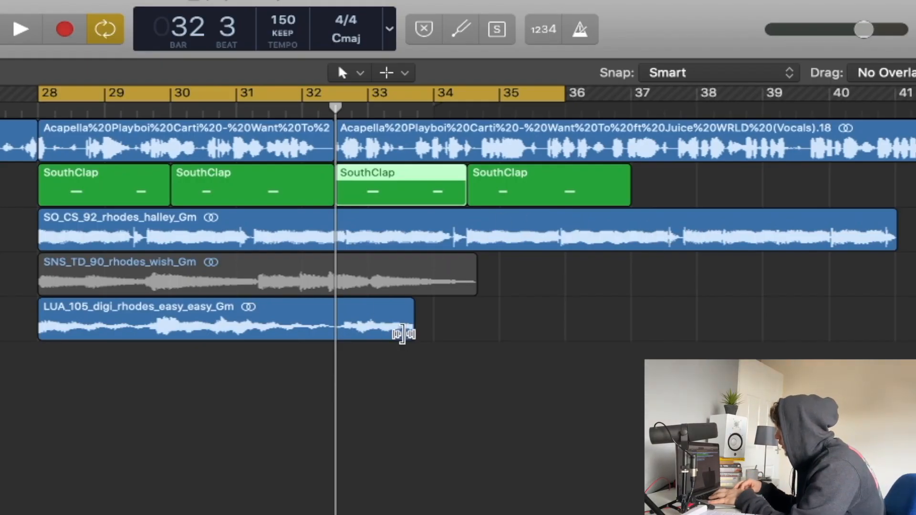
Repeat the SouthClap region, stretch the LUA_105 rhodes loop to end with it at bar 36, and cycle bars 28 to 36
left_click_drag(403, 334, 624, 347)
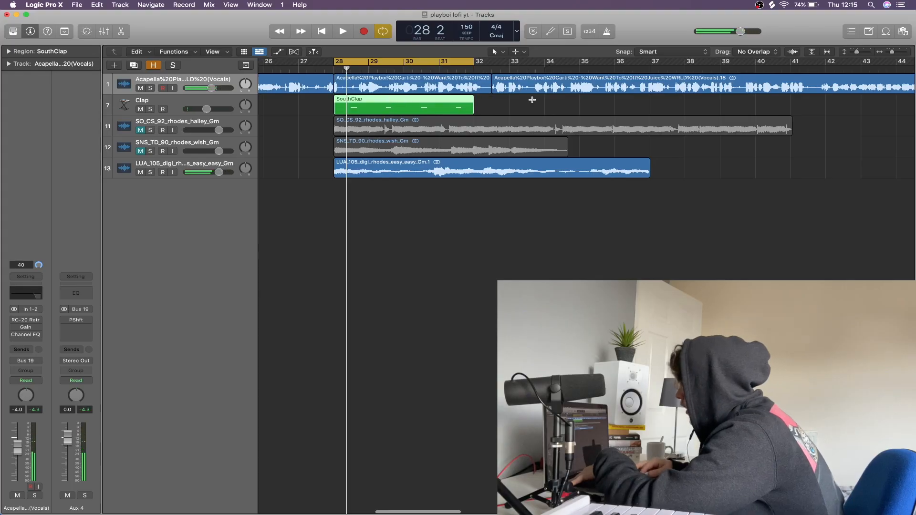
key("super+r")
left_click_drag(647, 171, 637, 171)
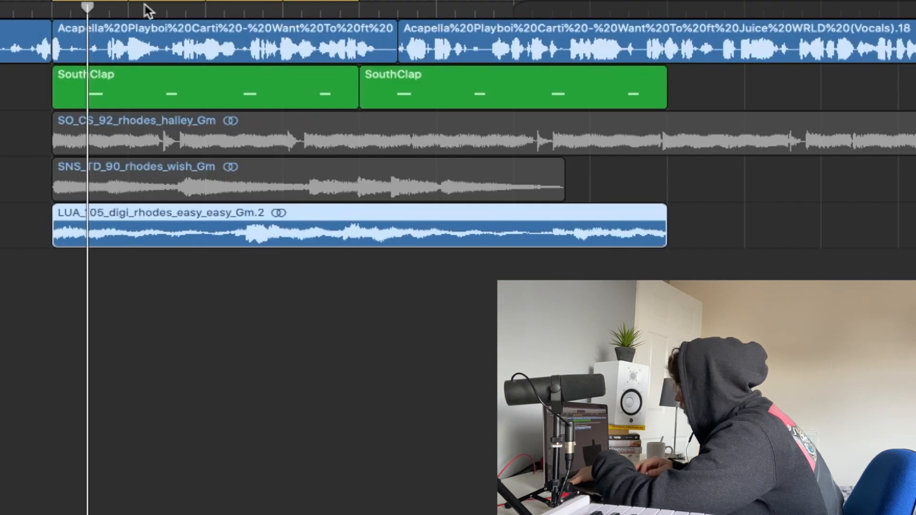
left_click_drag(47, 1, 652, 90)
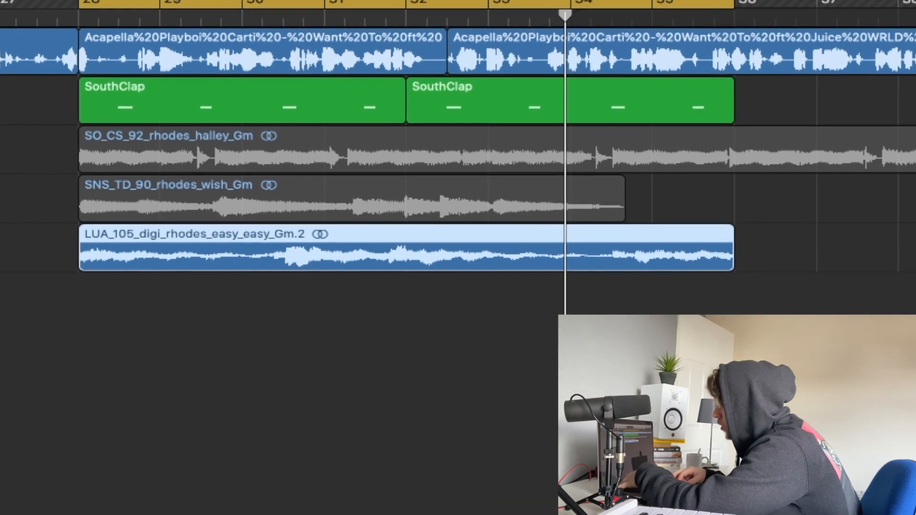
Mute the LUA_105 rhodes track, unmute SNS_TD_90 and stretch the SNS_TD_90 loop to end at bar 36
left_click(1, 248)
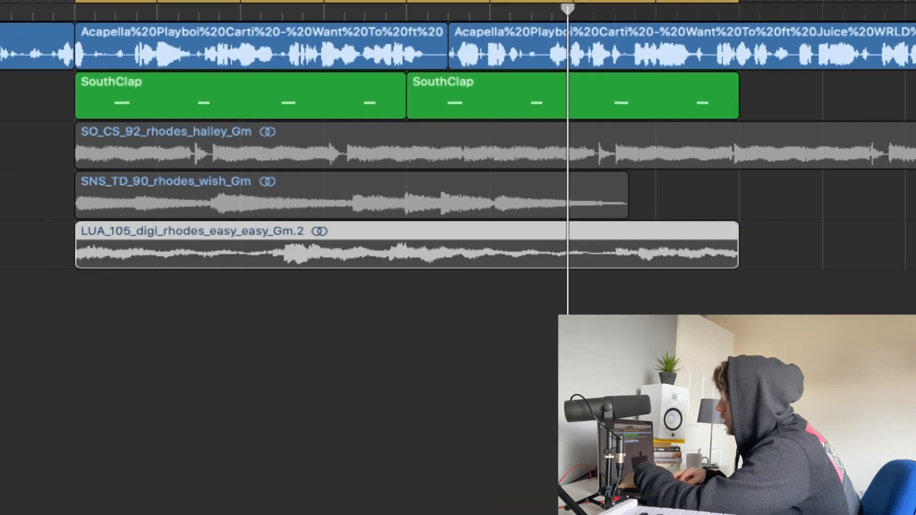
left_click(1, 199)
left_click_drag(633, 201, 732, 194)
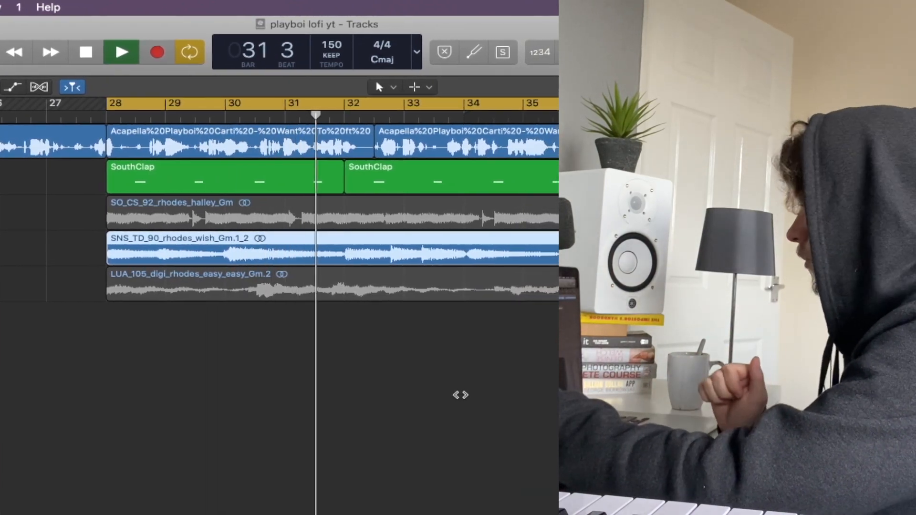
Mute the SNS_TD_90 rhodes track and unmute the SO_CS_92 rhodes track
key("m")
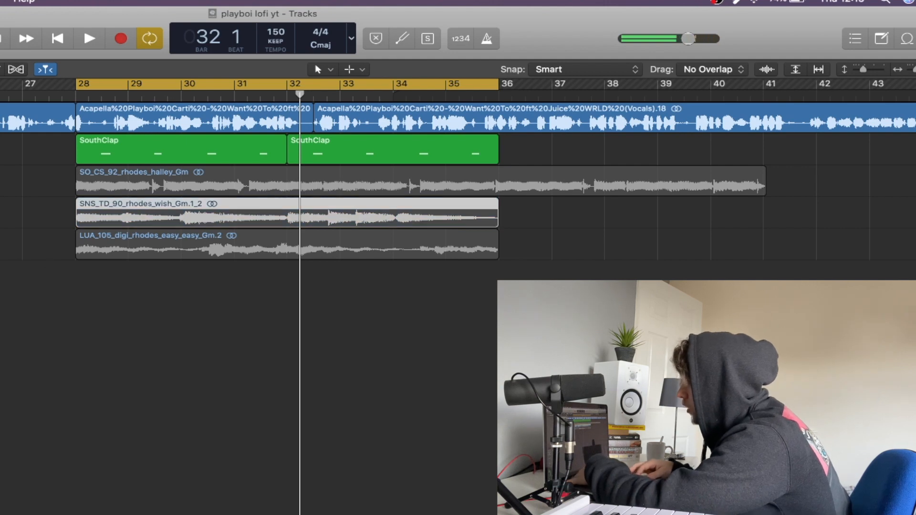
key("Up")
key("m")
Repeat both SouthClap regions up to bar 44 and stretch the SO_CS_92 rhodes loop to a matching length of 16 bars
scroll(434, 191, "right", 3)
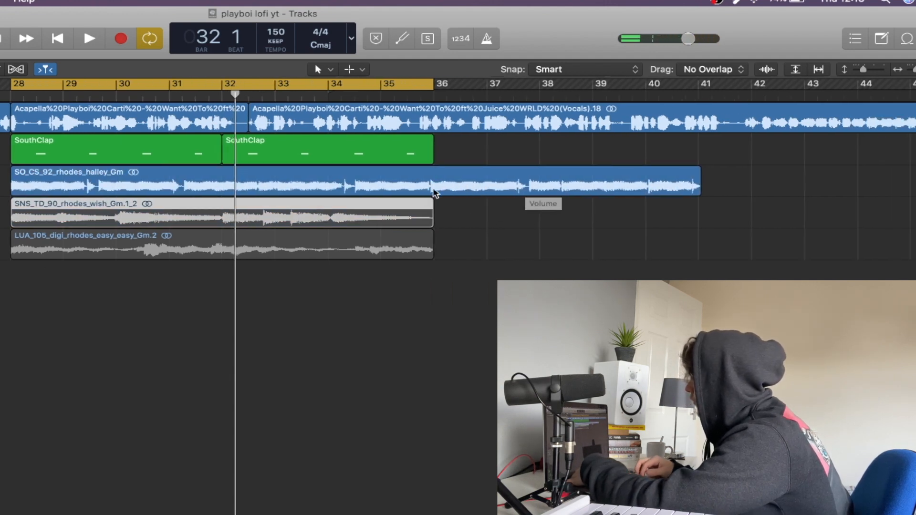
scroll(579, 190, "left", 2)
scroll(579, 190, "down", 2)
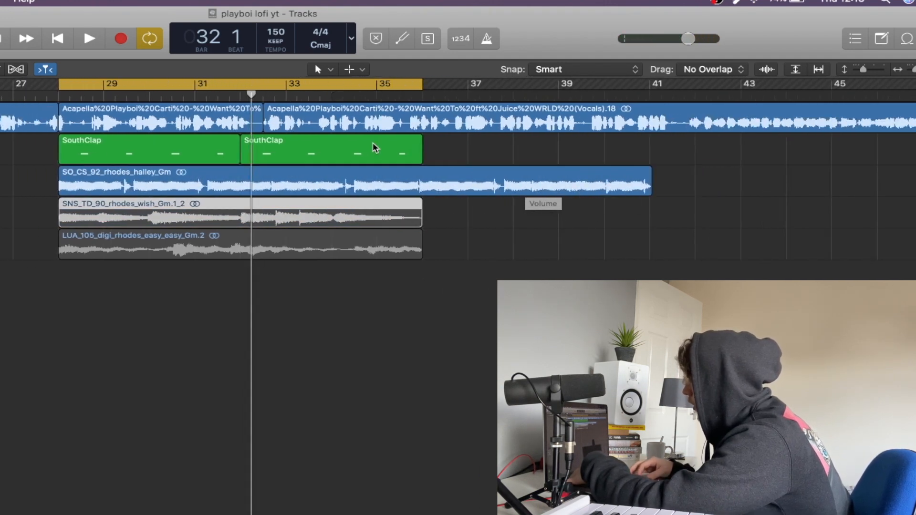
left_click_drag(463, 153, 199, 149)
key("super+r")
scroll(328, 194, "right", 6)
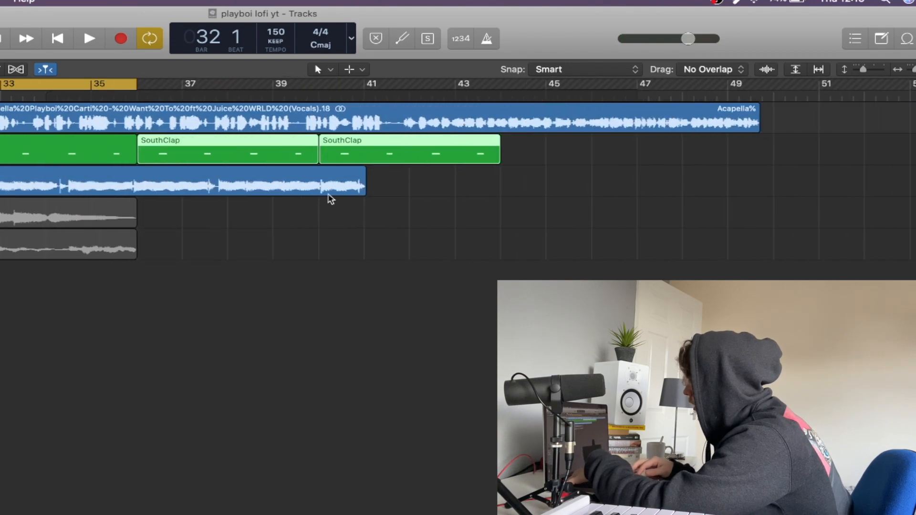
left_click_drag(365, 191, 491, 191)
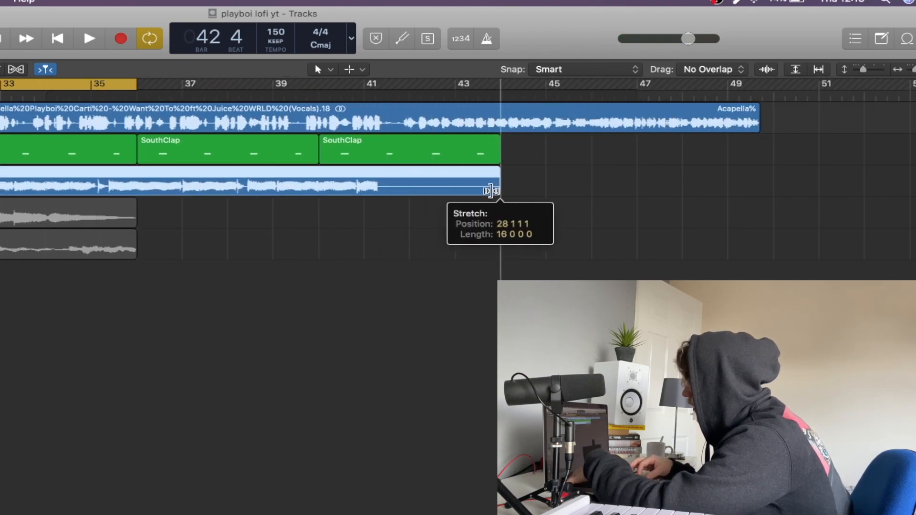
key("space")
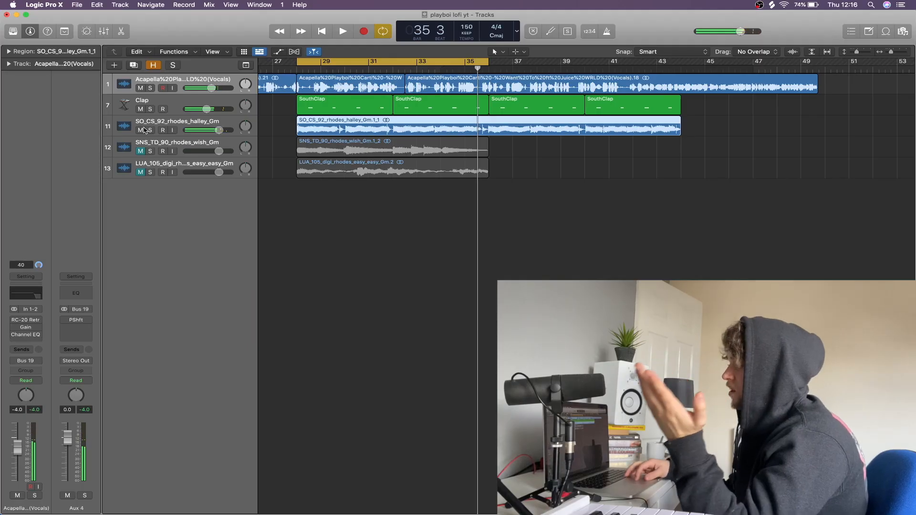
Mute the SO_CS_92 rhodes track and listen with only the acapella, the arranged SNS_TD_90 rhodes on track 4 and the clap in view
left_click(140, 130)
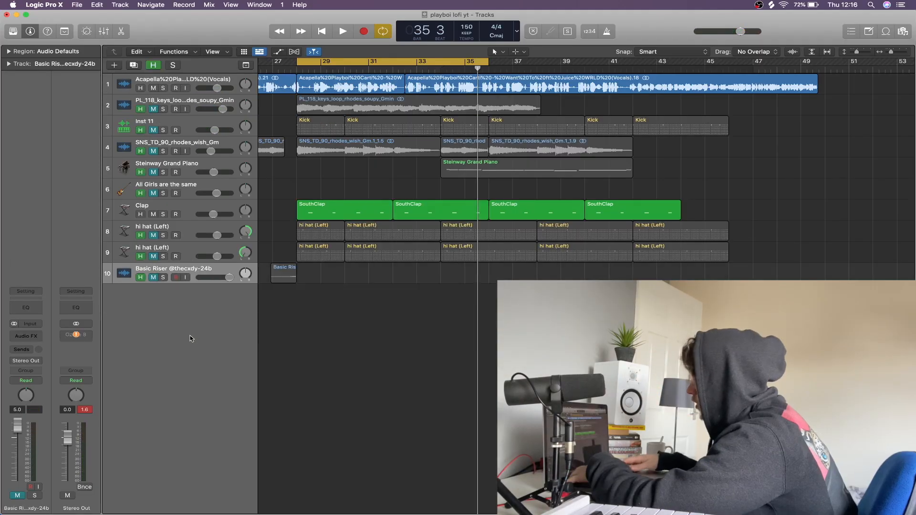
left_click(160, 65)
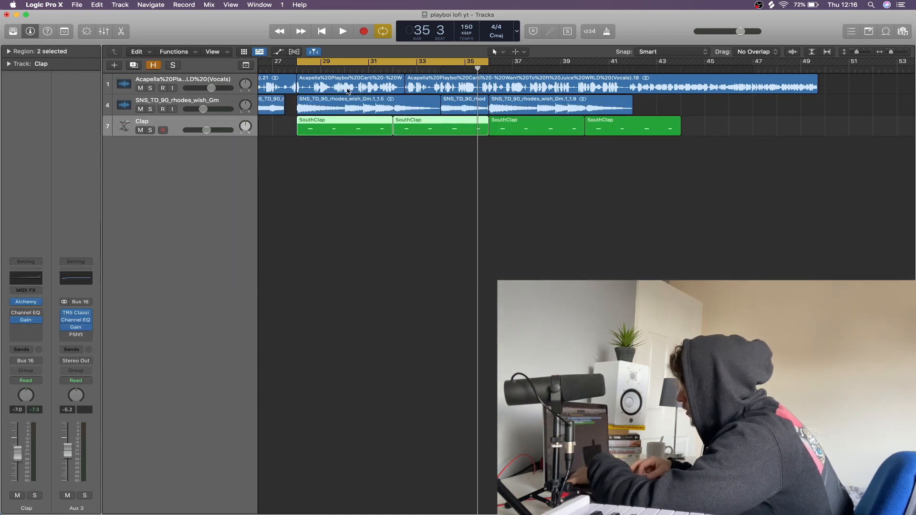
key("space")
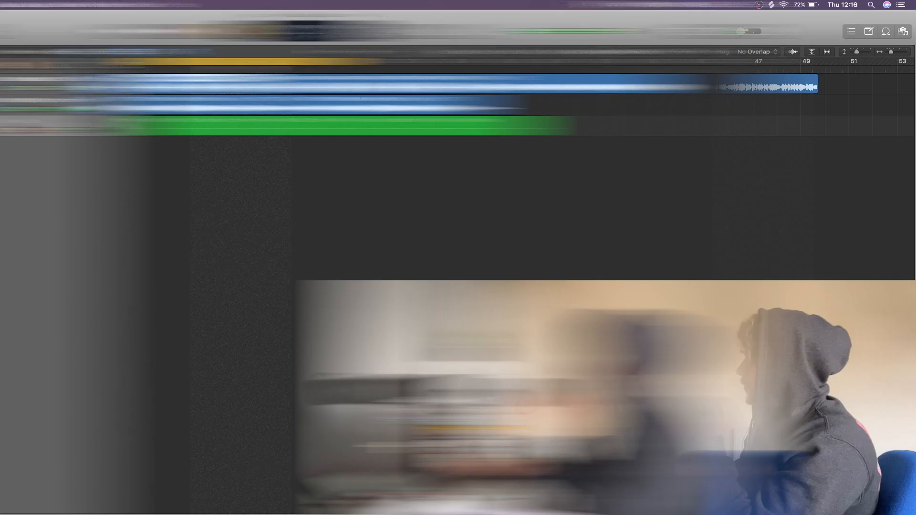
key("space")
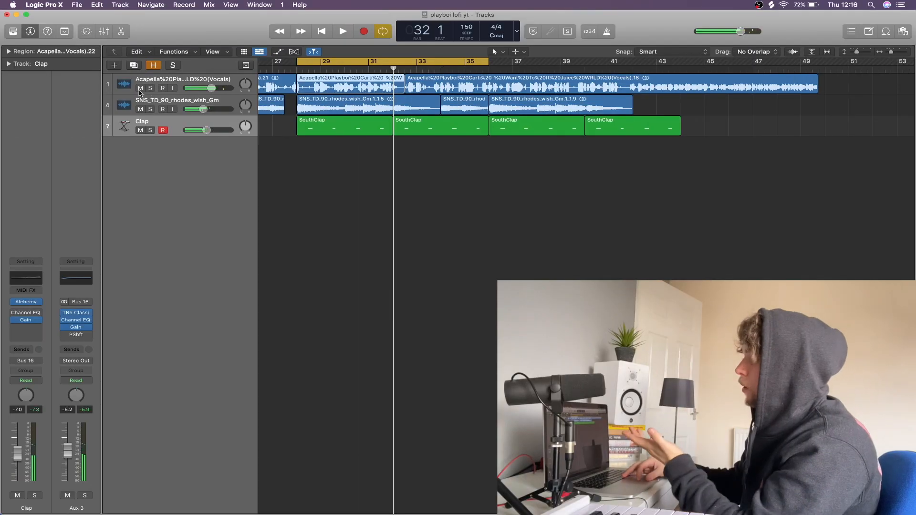
Mute the acapella track and play the SNS_TD_90 rhodes with the SouthClap regions
left_click(141, 88)
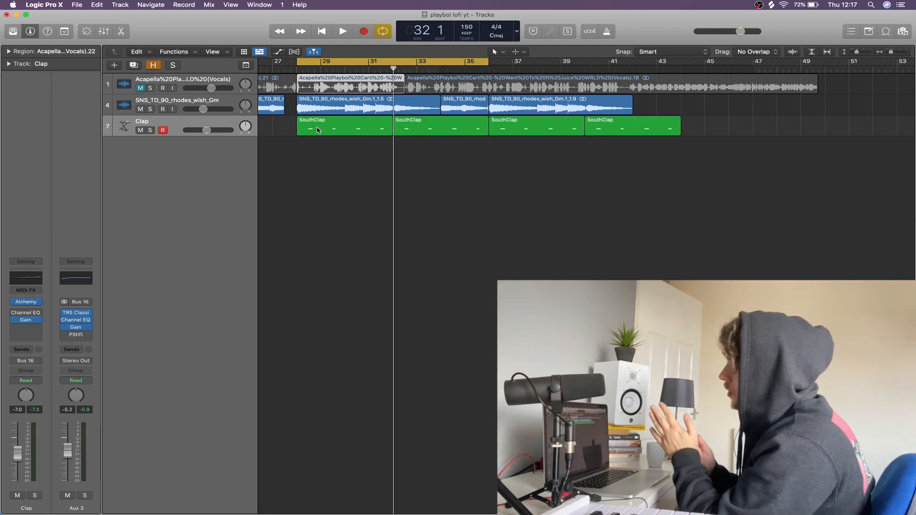
left_click(318, 130)
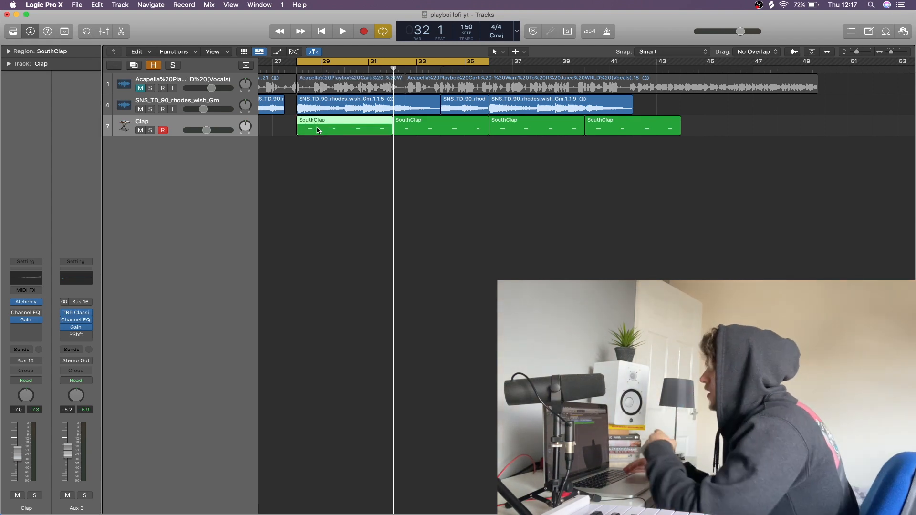
key("space")
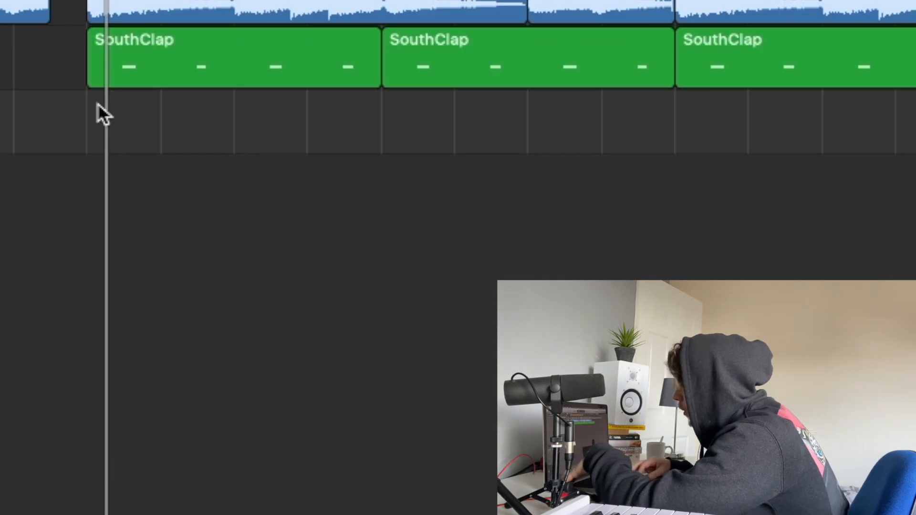
Create a pattern region at bar 28 on the hi hat track below the clap and set its length to 64 steps
right_click(300, 142)
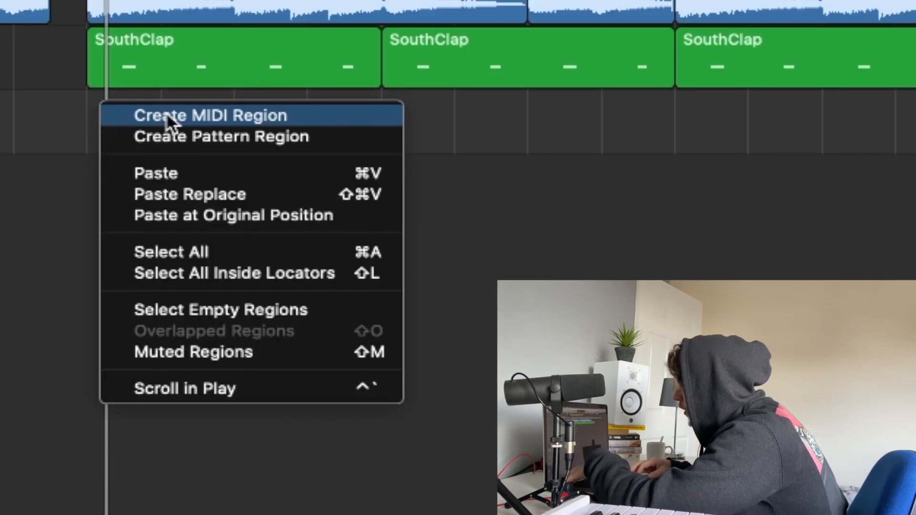
left_click(209, 135)
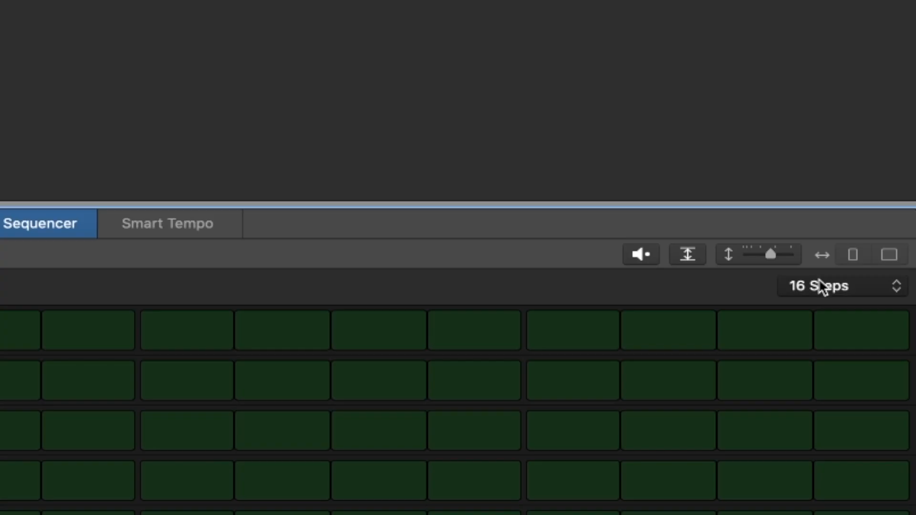
left_click(818, 287)
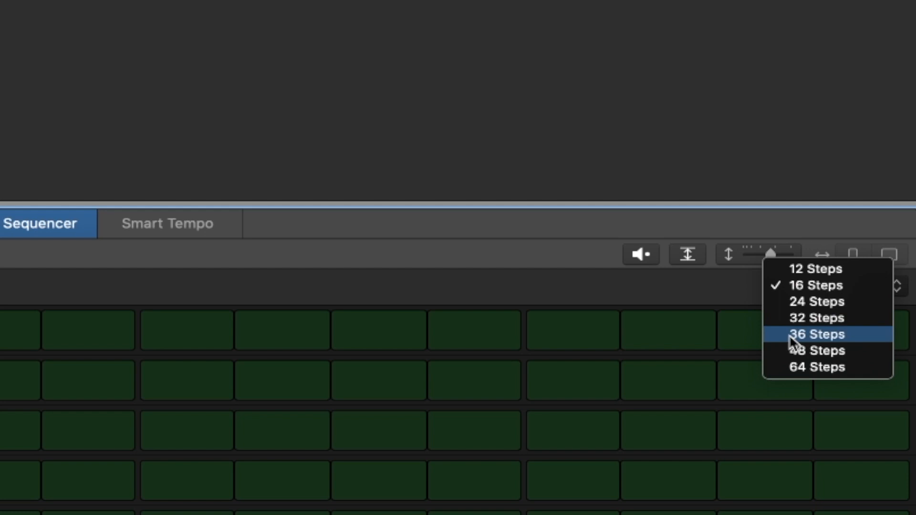
left_click(799, 368)
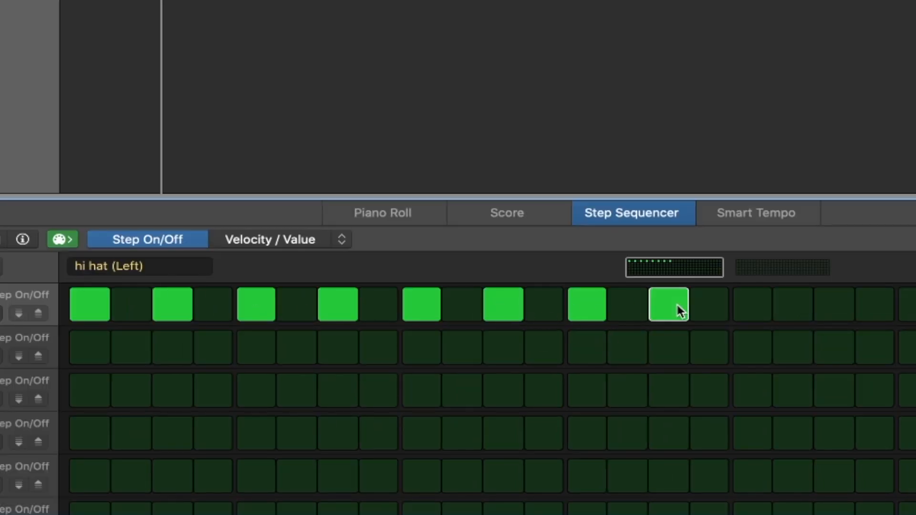
Turn on every second step of the C3 row in the hi hat pattern
left_click(844, 314)
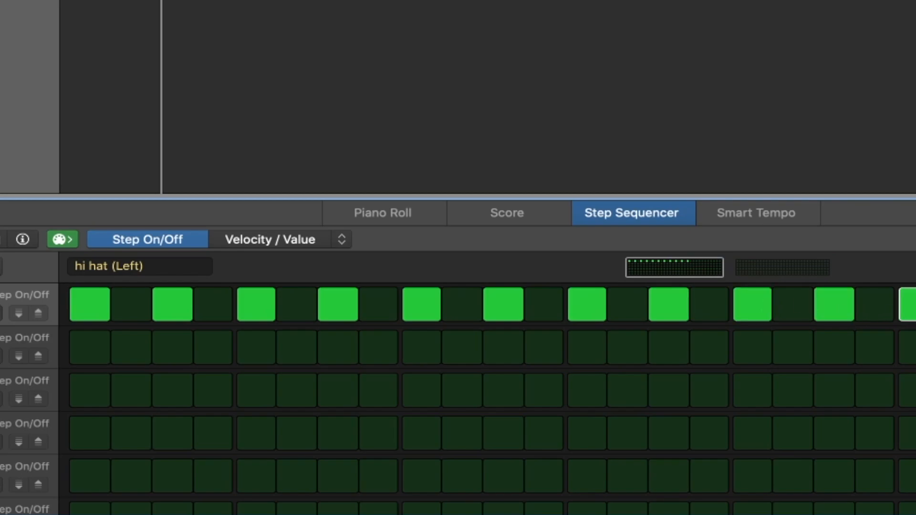
left_click(269, 384)
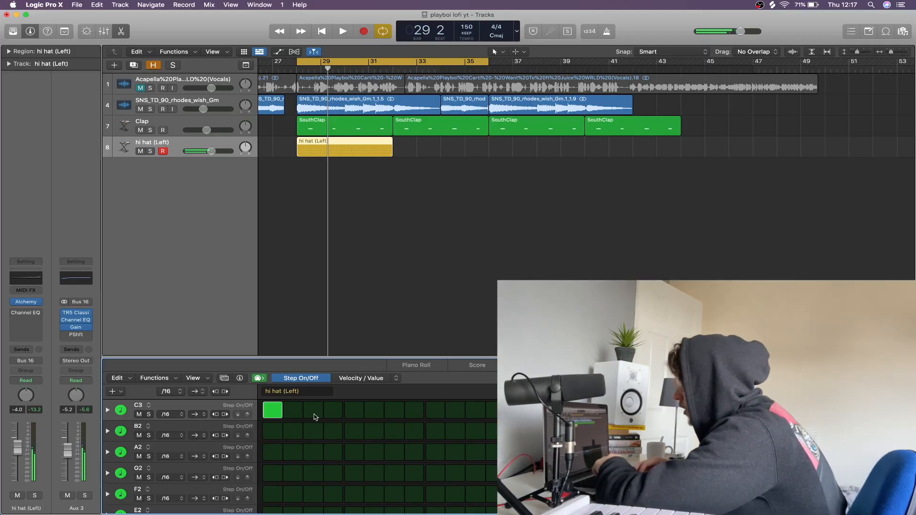
Space the hi hat hits evenly along the C3 row, settling on every eighth step starting from step 5, and control playback
left_click(354, 411)
left_click(439, 409)
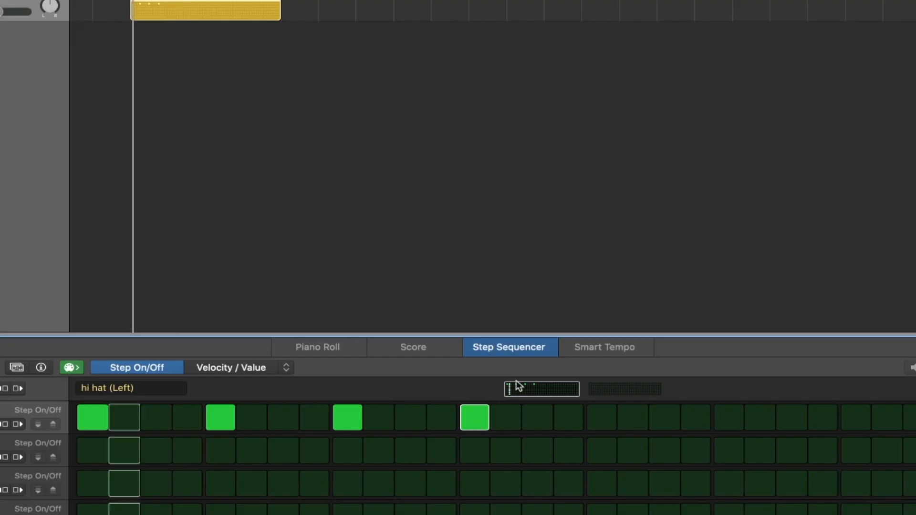
left_click(602, 418)
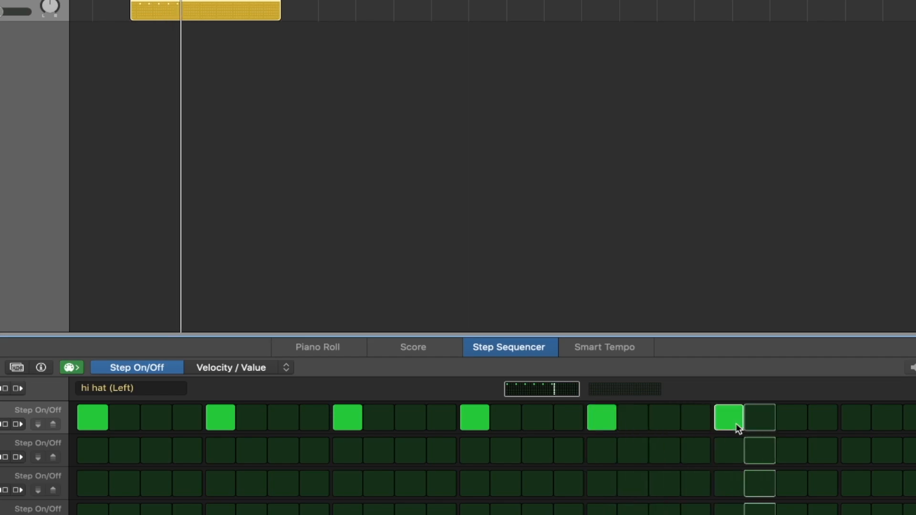
left_click_drag(425, 411, 20, 410)
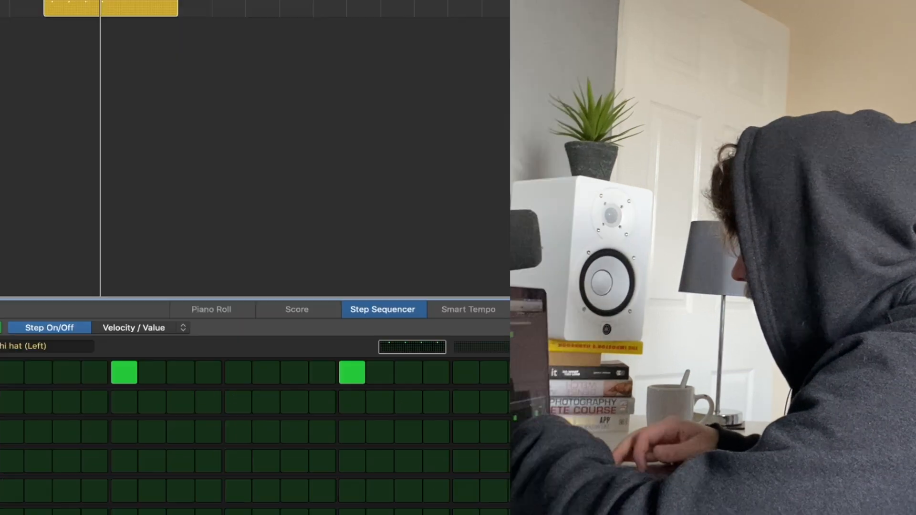
key("space")
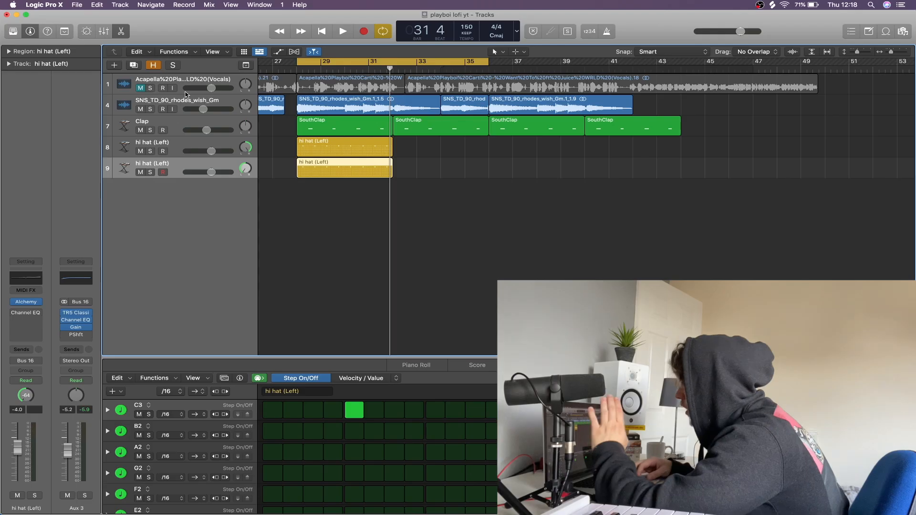
Unmute the Inst 11 kick track and bring it back into the track view, keeping the other hidden tracks hidden
left_click(152, 65)
left_click(153, 130)
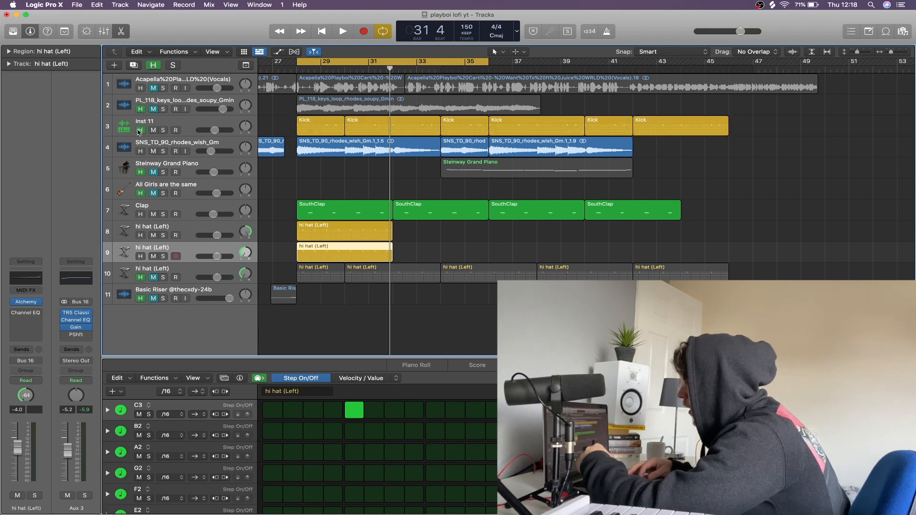
left_click(140, 131)
left_click(153, 66)
Create a 64-step pattern region at bar 28 on the Inst 11 track and enter kick hits into it
right_click(271, 151)
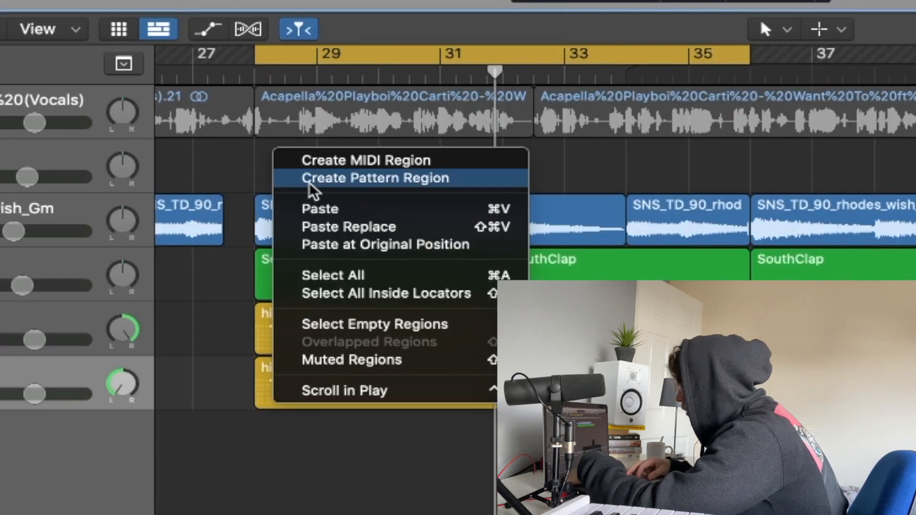
left_click(282, 181)
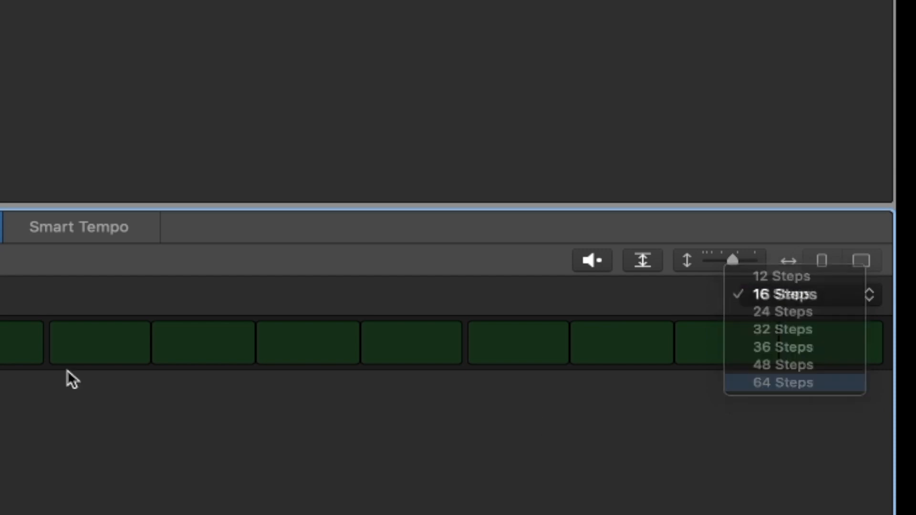
key("Return")
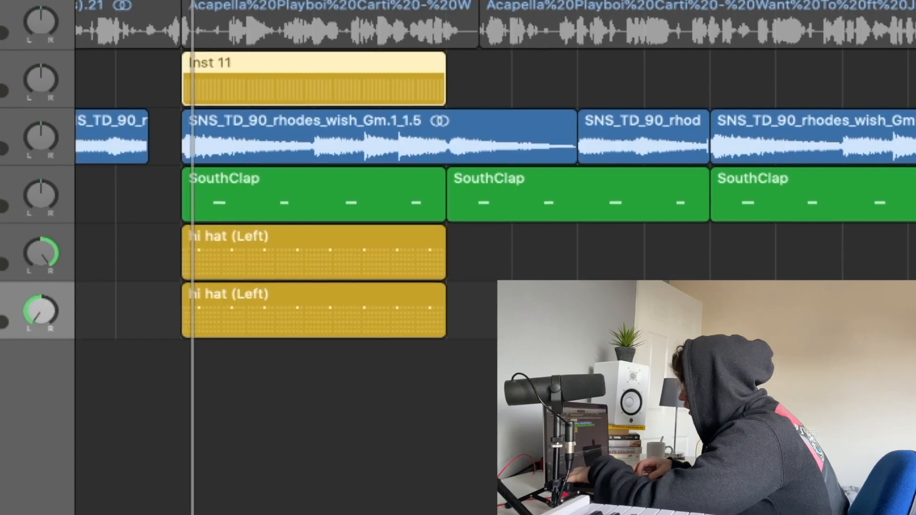
key("a")
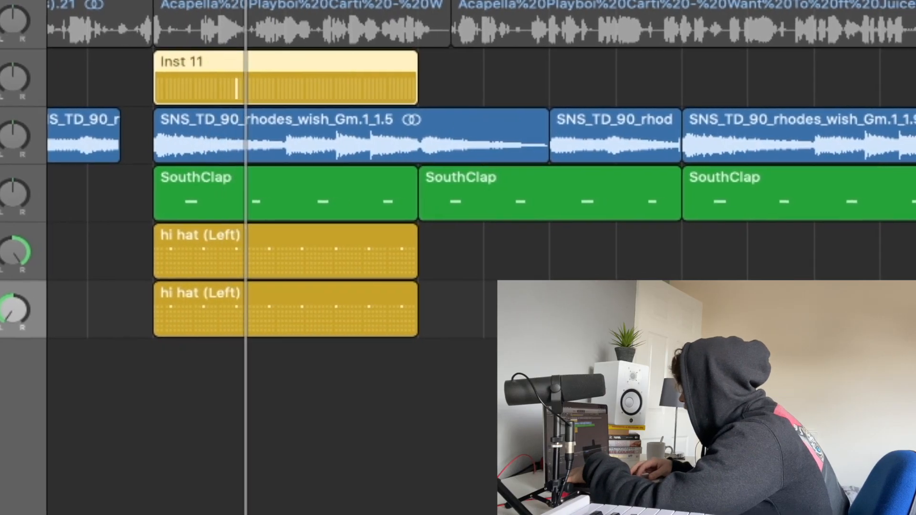
key("a")
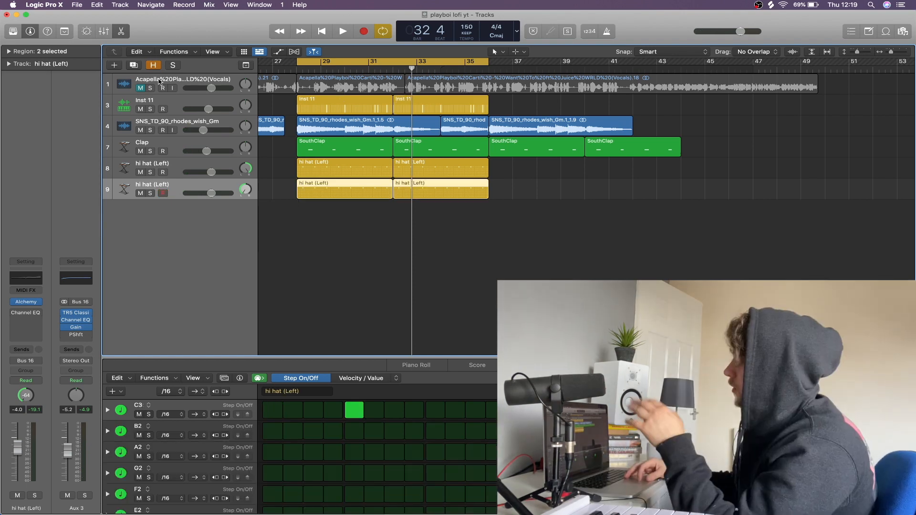
Unmute the acapella and play it with the beat, cycling first bars 27 to 42 and then bars 28 to 36
left_click(140, 88)
scroll(439, 101, "left", 3)
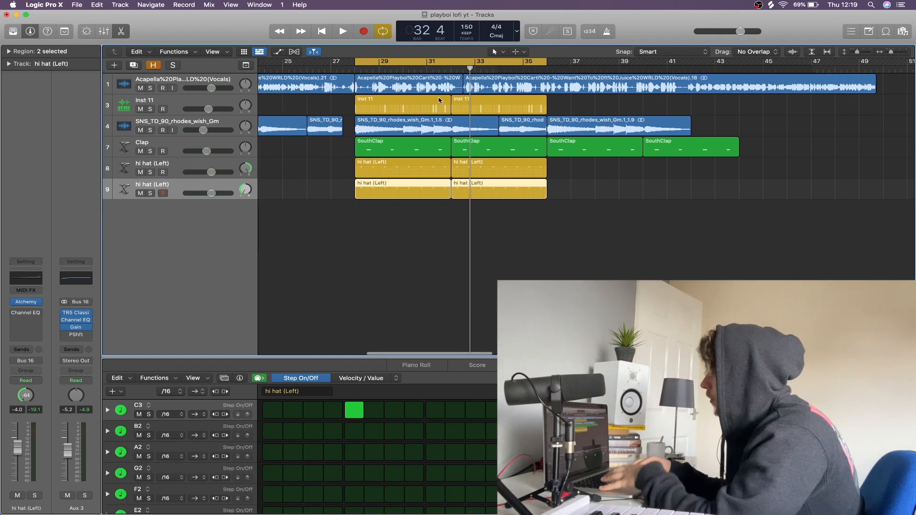
left_click_drag(335, 61, 691, 61)
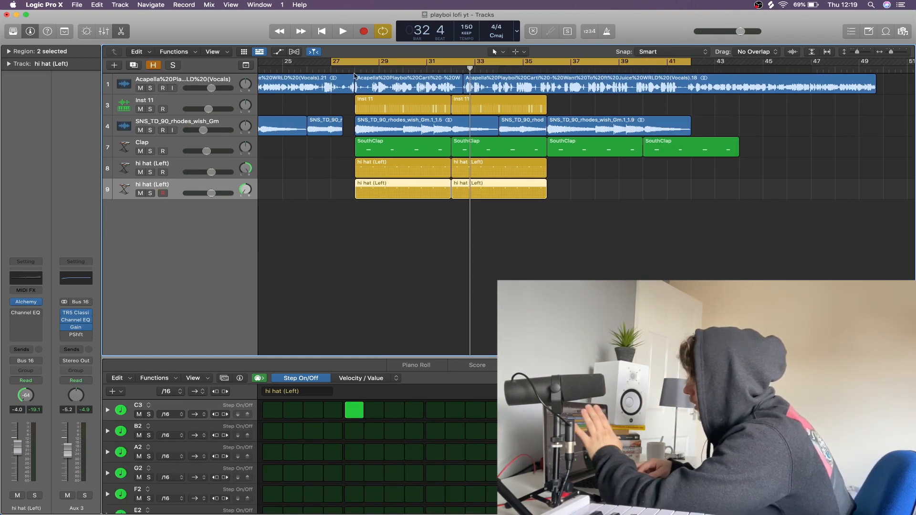
key("space")
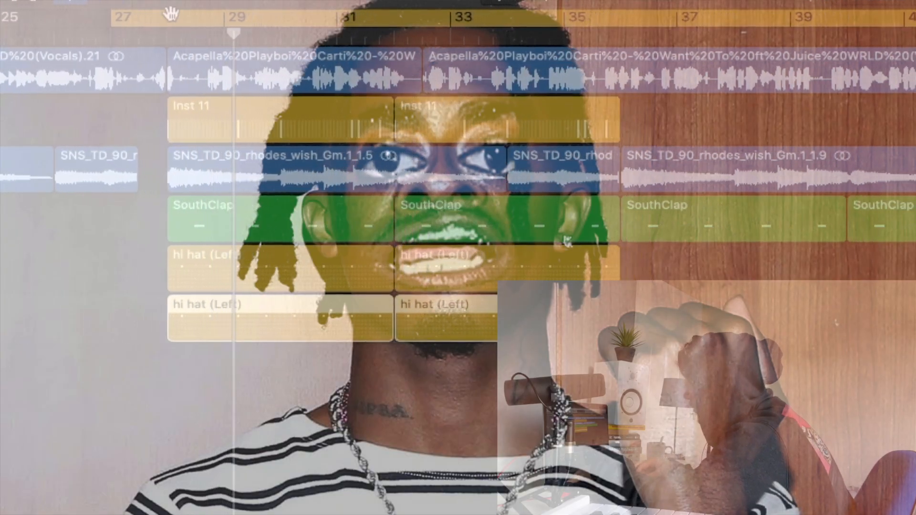
left_click(197, 18)
left_click_drag(163, 23, 610, 158)
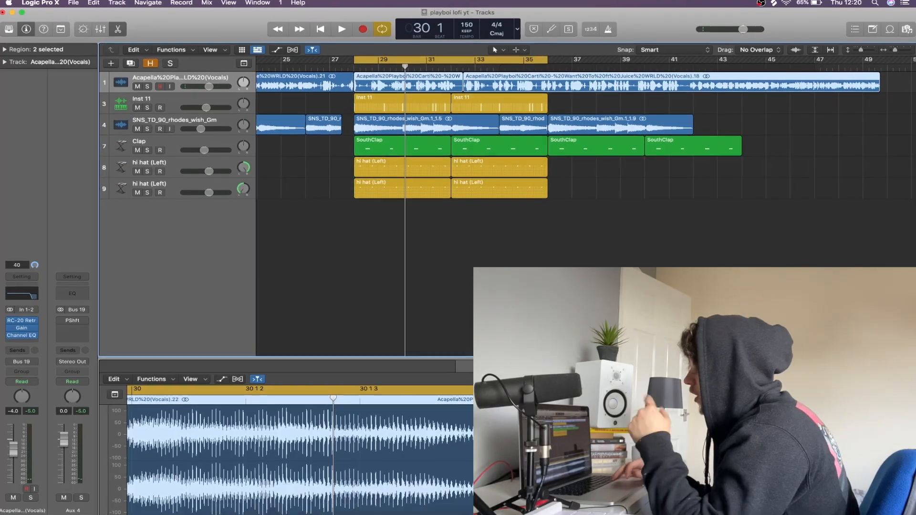
Switch to Safari
mouse_move(275, 501)
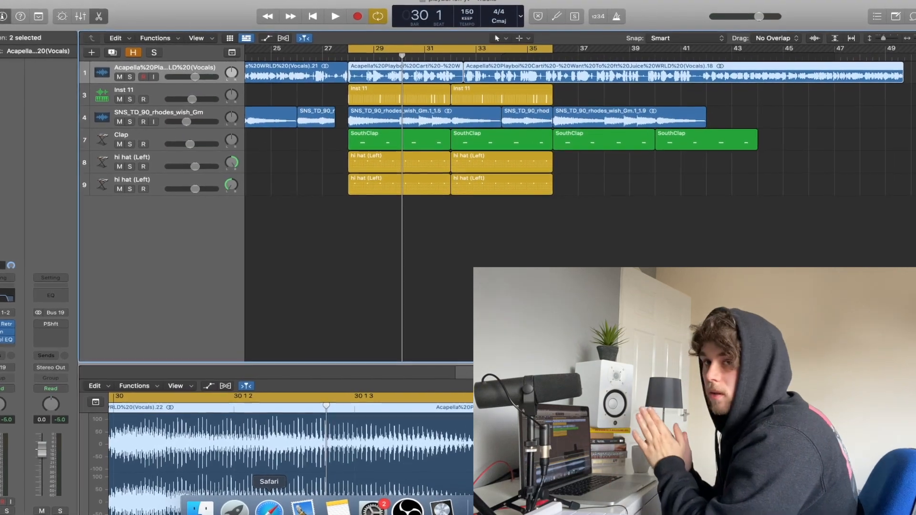
left_click(264, 510)
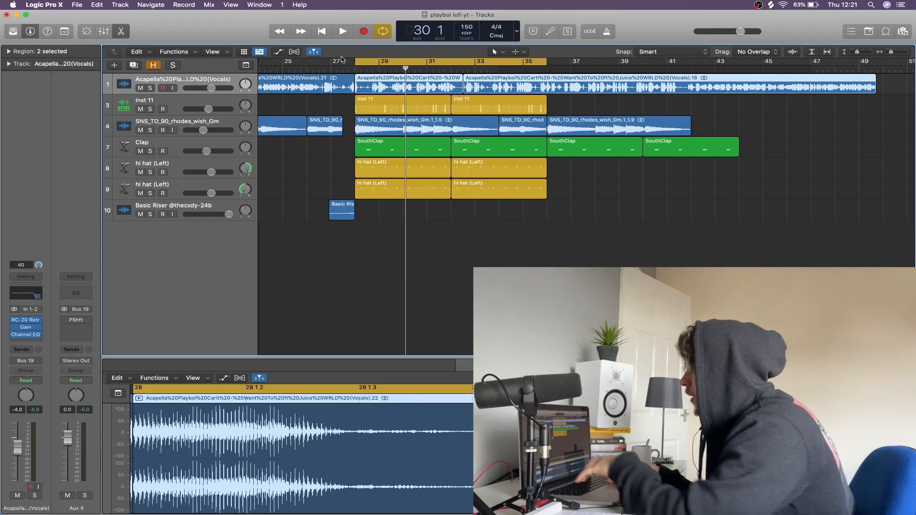
Play the transition from the Basic Riser at bar 27 into the drums at bar 28
scroll(340, 213, "up", 5)
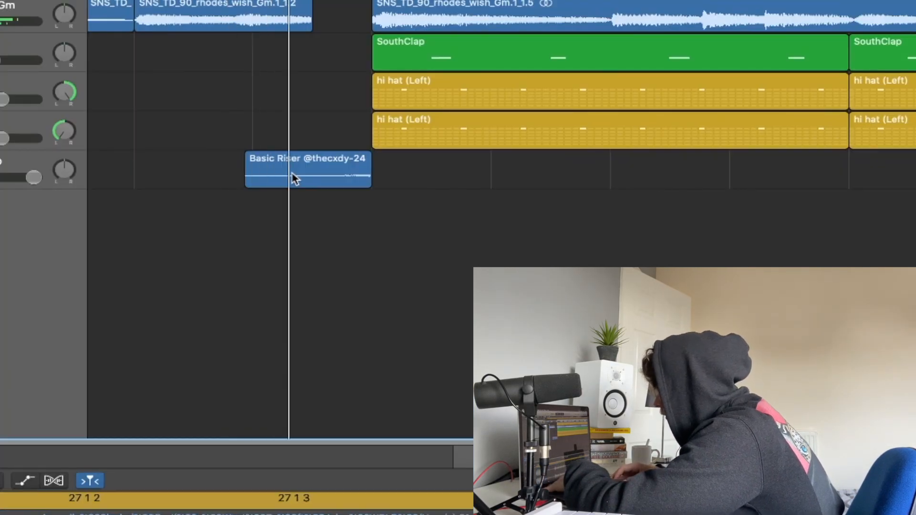
scroll(293, 178, "right", 4)
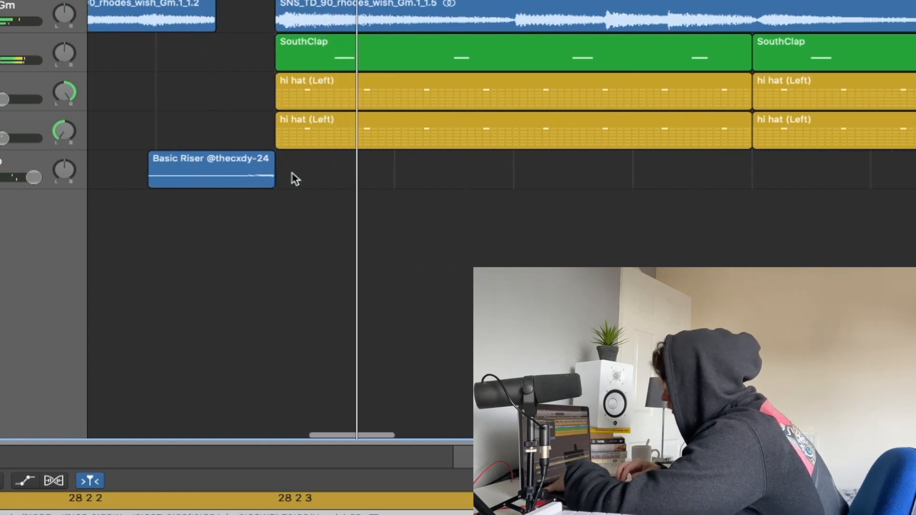
scroll(293, 179, "down", 4)
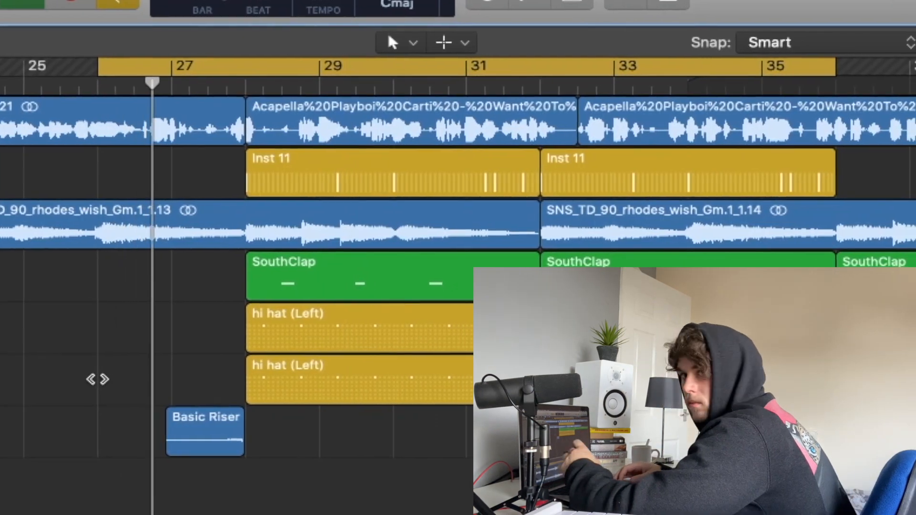